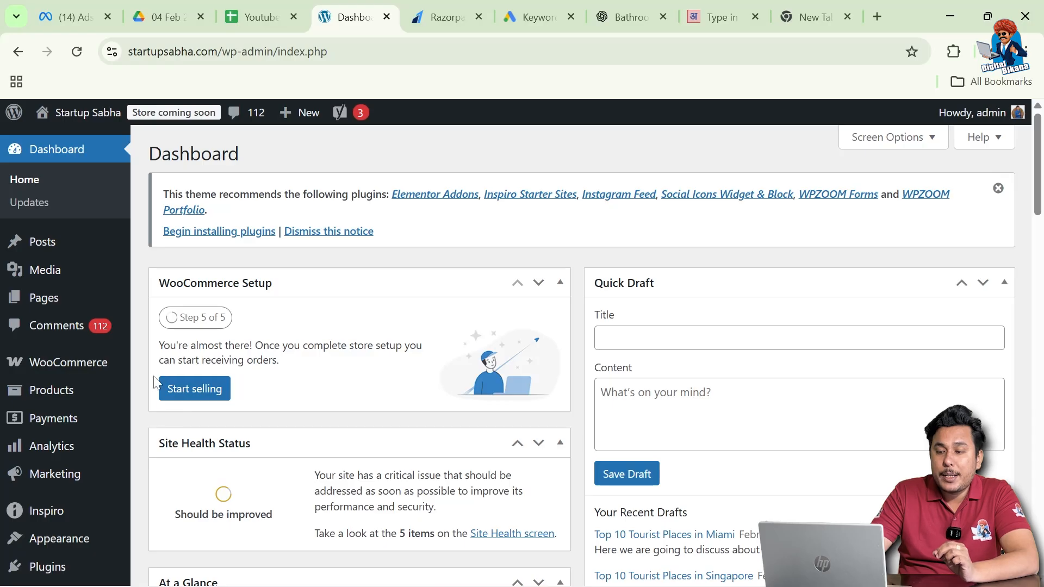
Reveal the WooCommerce submenu with Orders, Coupons and Settings in the admin sidebar.
mouse_move(129, 367)
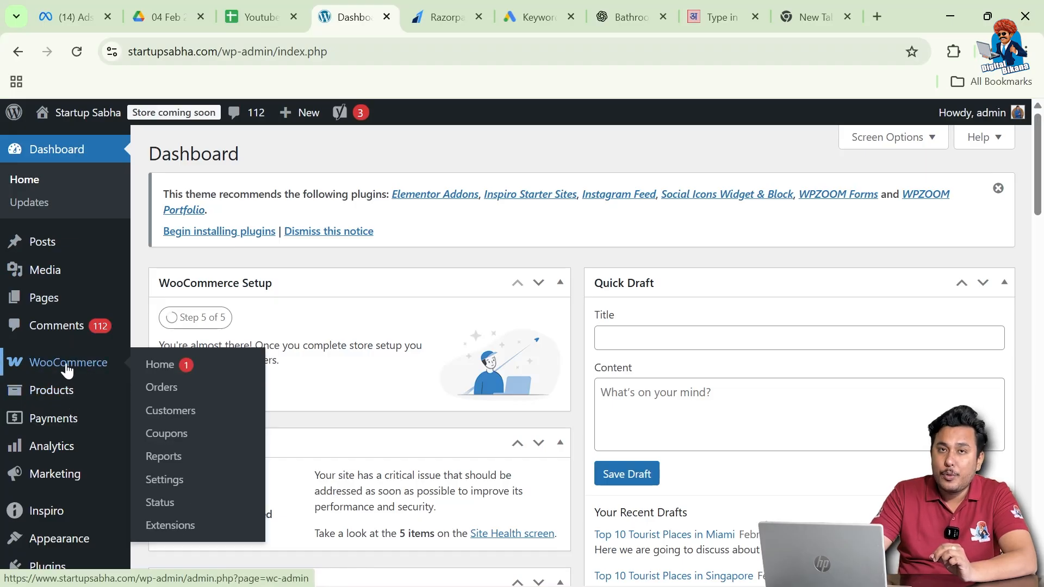
Go to WooCommerce Settings > Shipping and begin adding a new shipping zone.
left_click(183, 485)
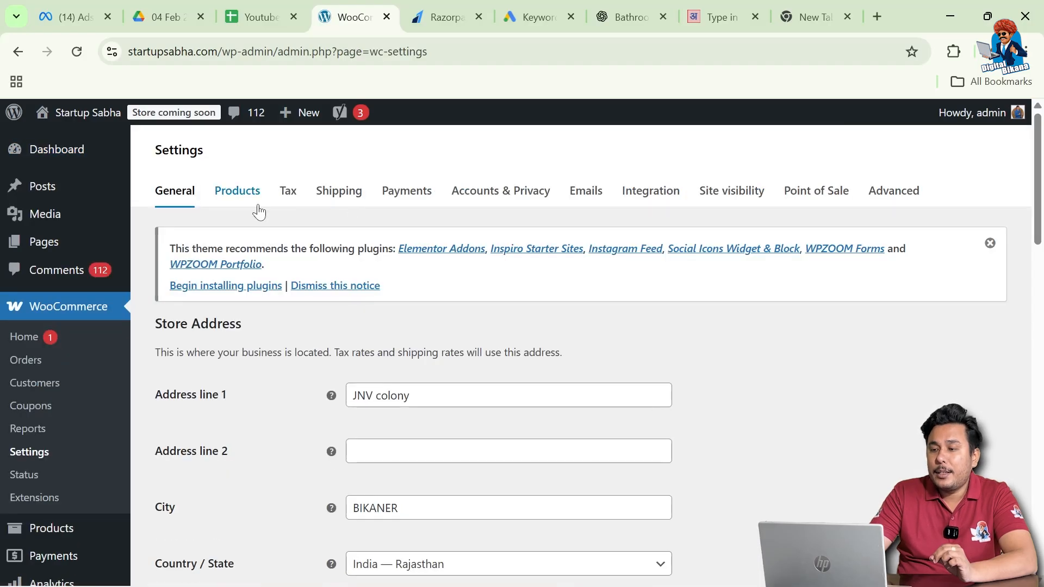
left_click(348, 195)
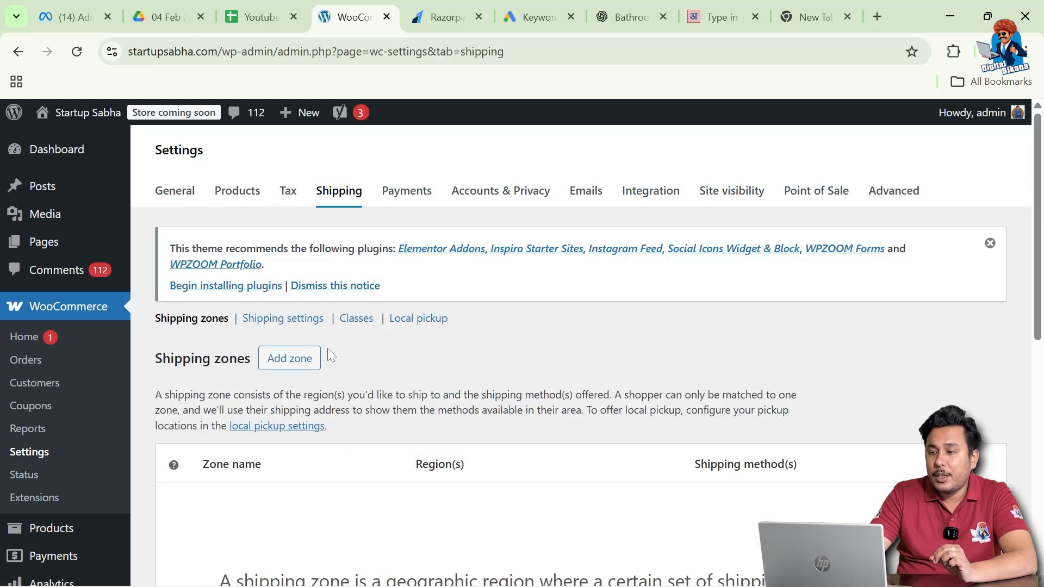
scroll(323, 391, "down", 1)
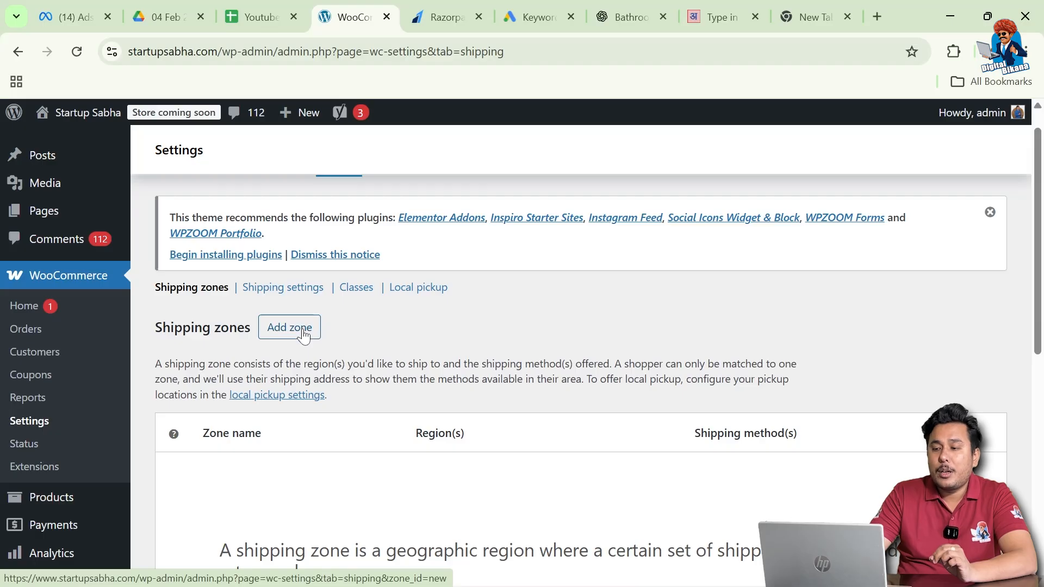
left_click(304, 333)
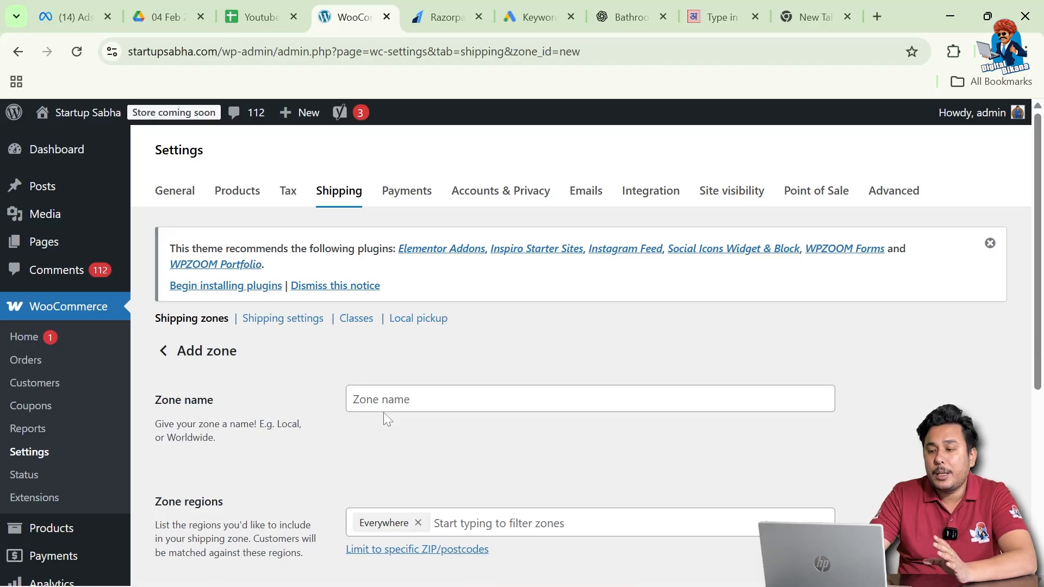
Name the new shipping zone 'North West India'.
scroll(383, 412, "down", 1)
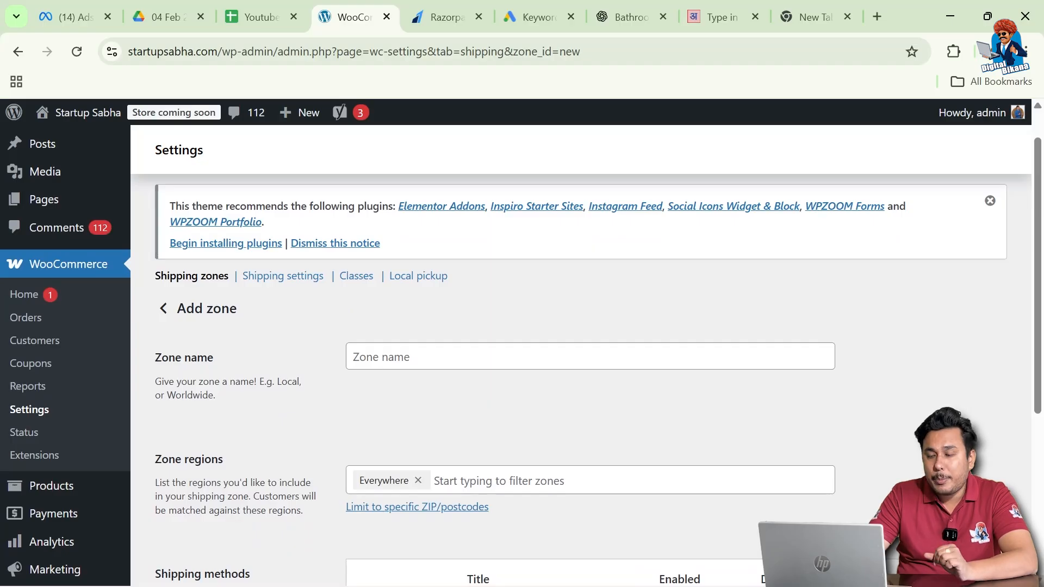
scroll(337, 337, "down", 1)
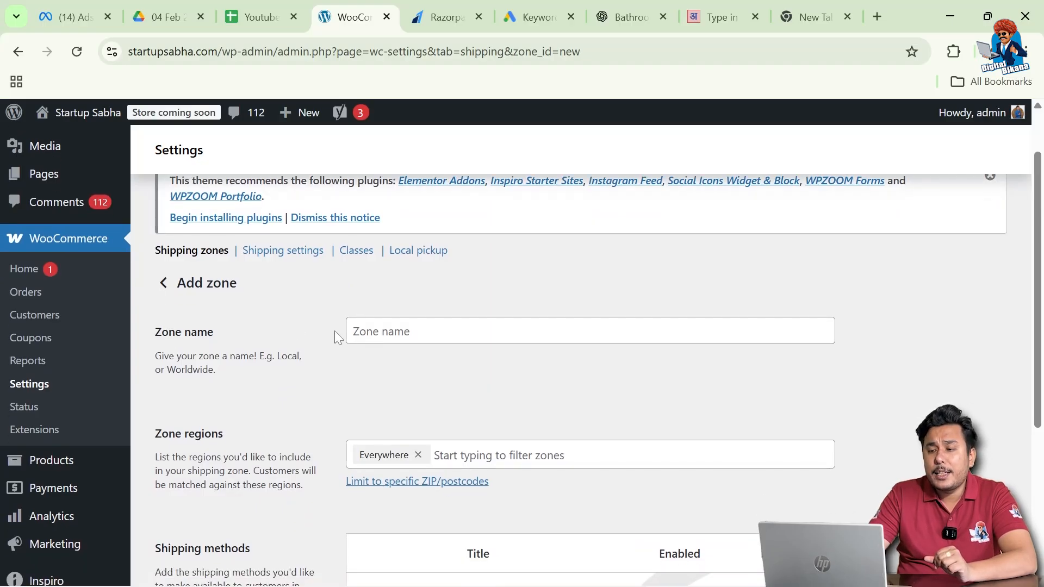
left_click(354, 331)
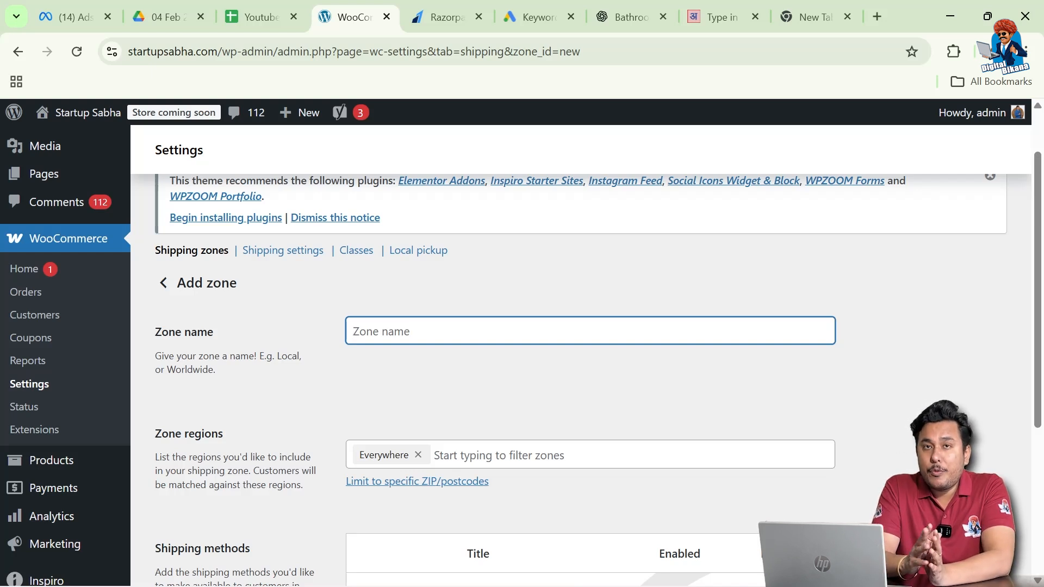
type("N")
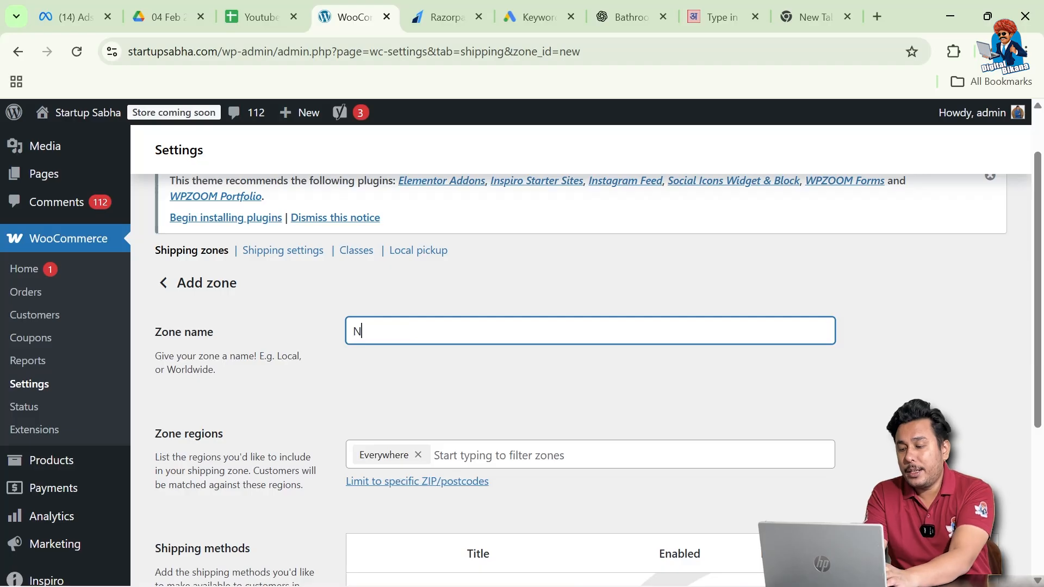
type("orth")
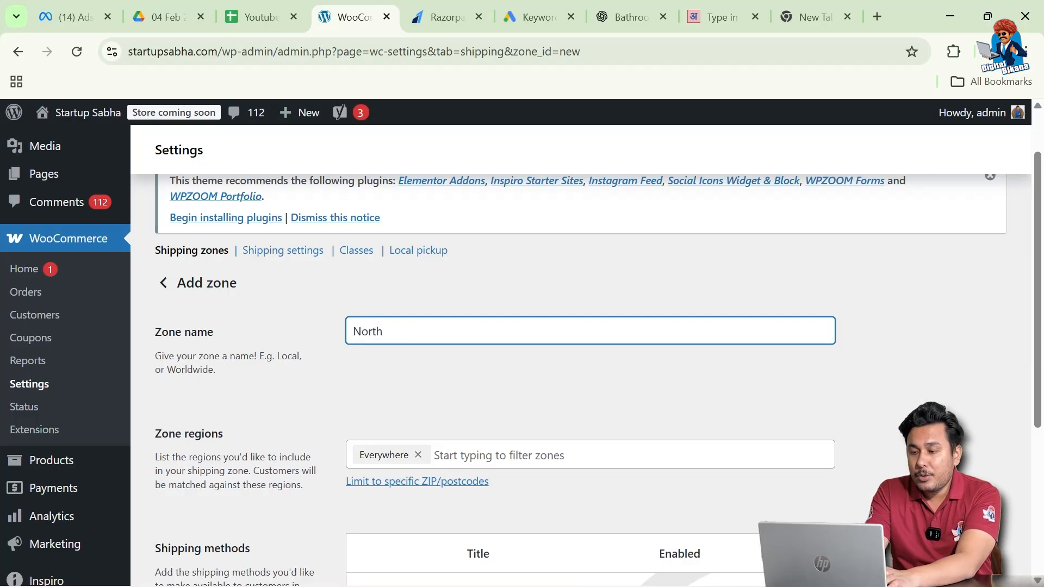
type(" West In")
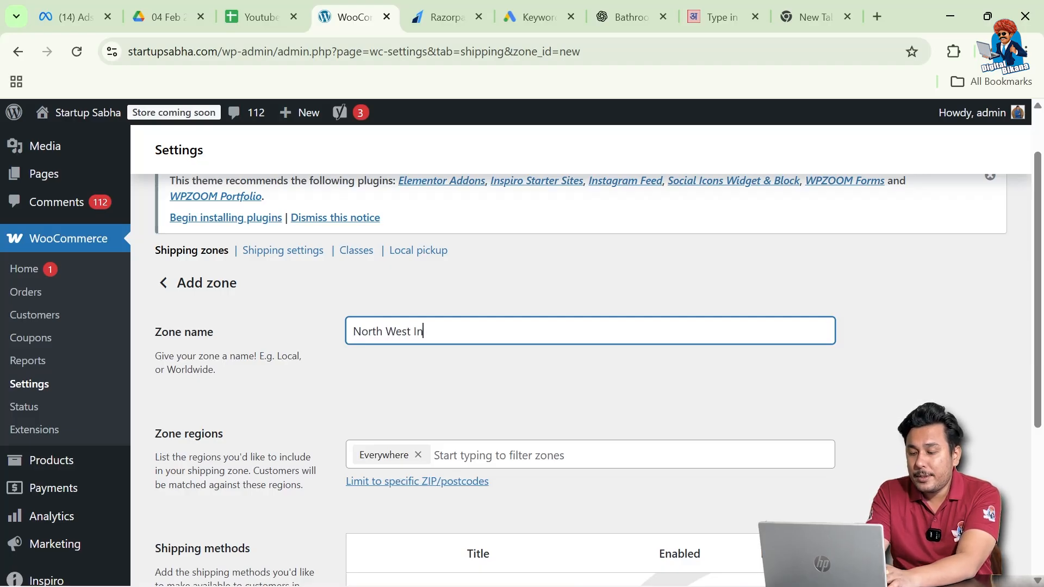
type("dia")
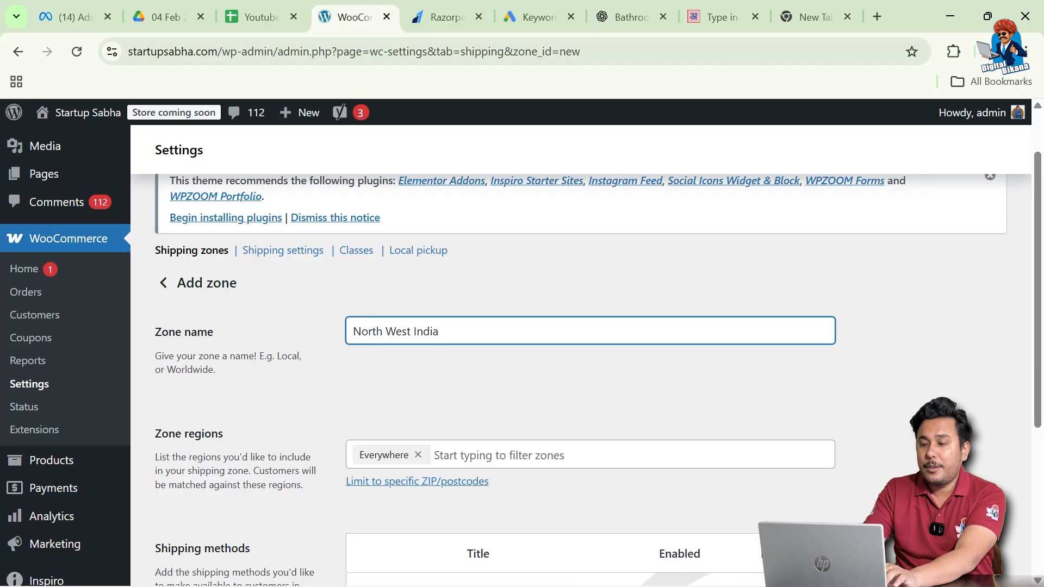
left_click(375, 382)
scroll(245, 435, "down", 1)
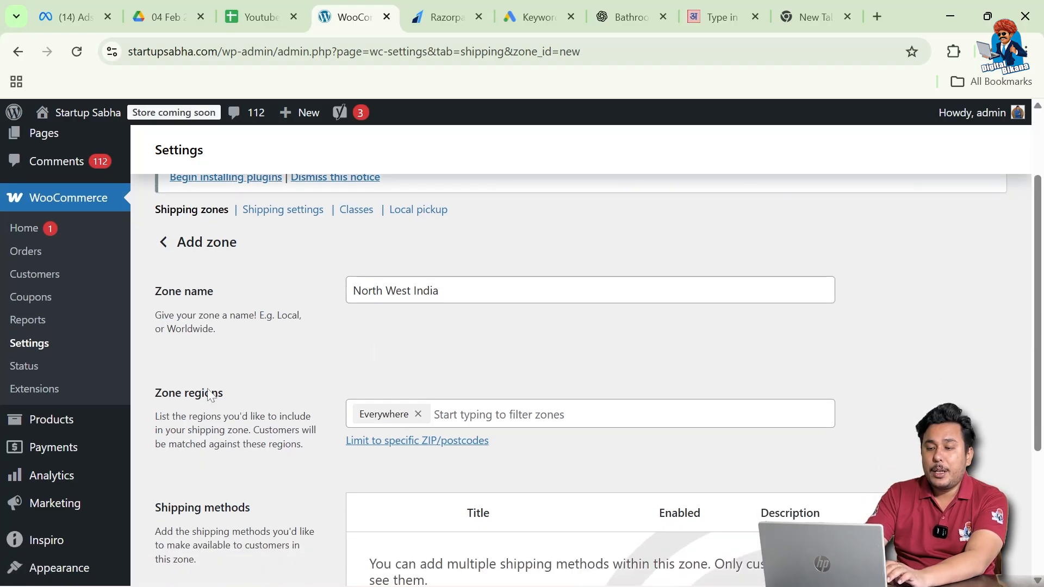
left_click(421, 421)
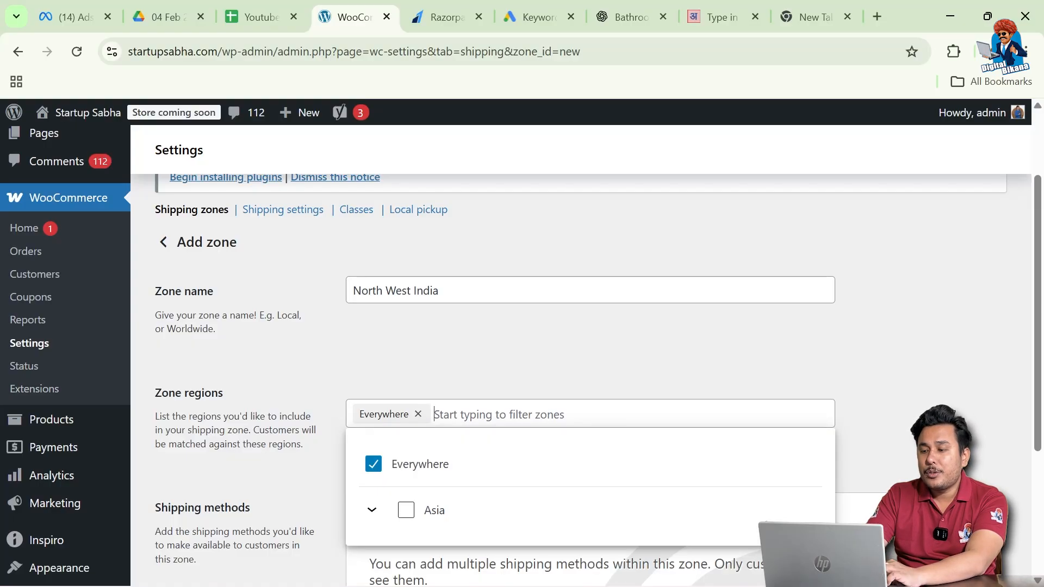
Set the zone's regions to Rajasthan, Gujarat and Haryana, India.
type("raja")
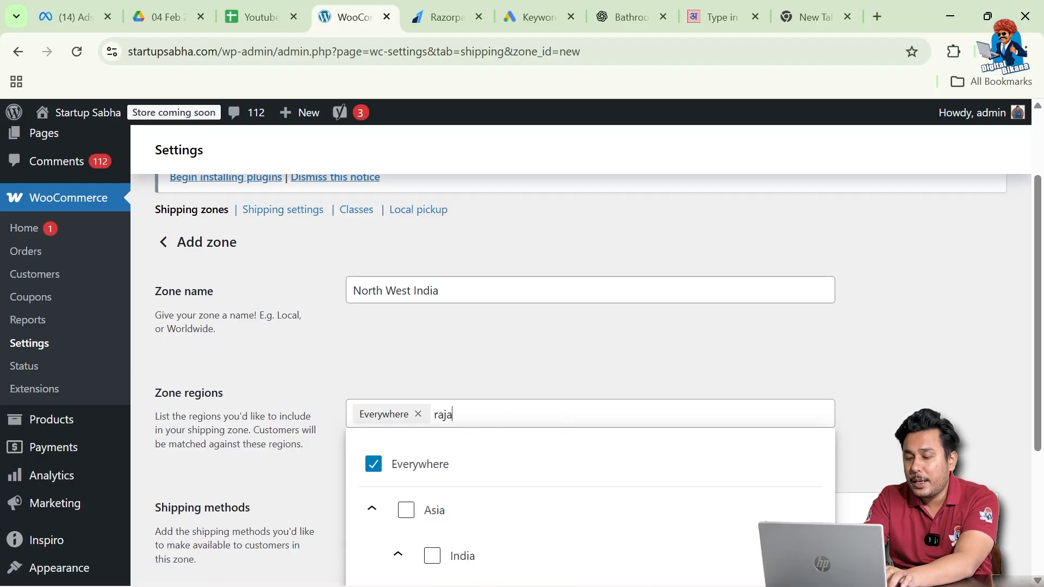
type("sthan")
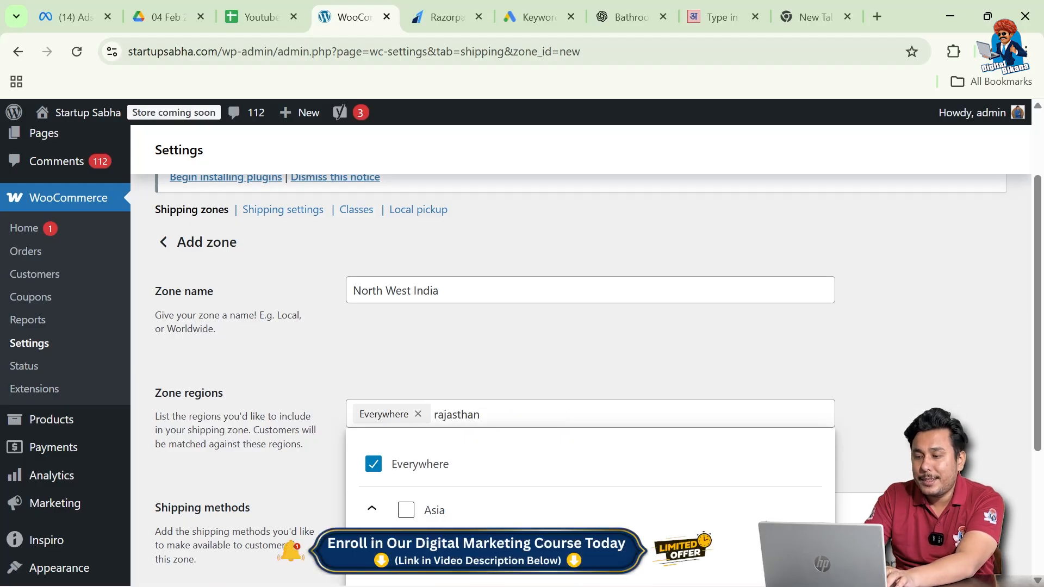
scroll(477, 478, "down", 2)
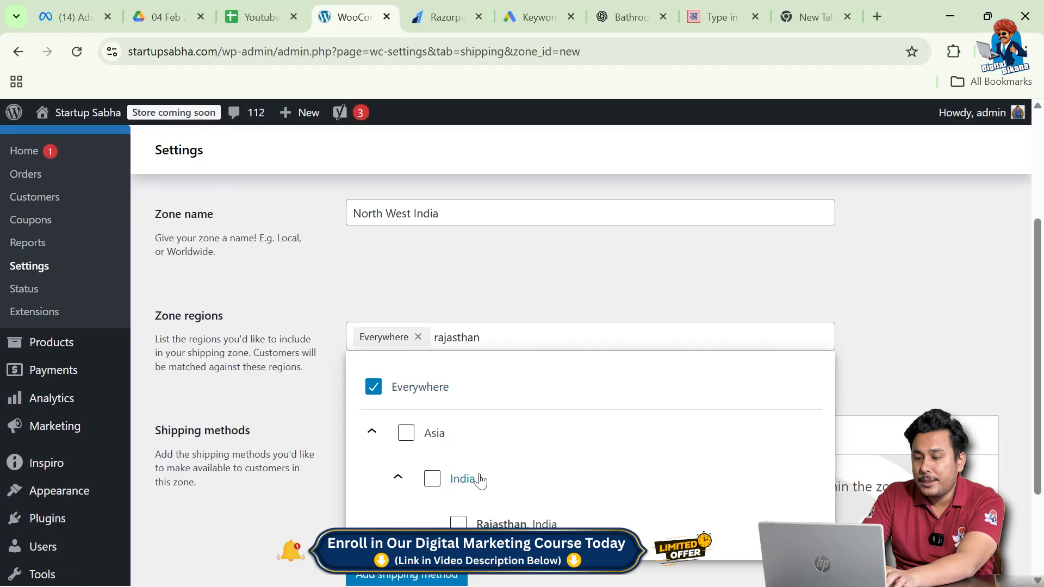
left_click(459, 525)
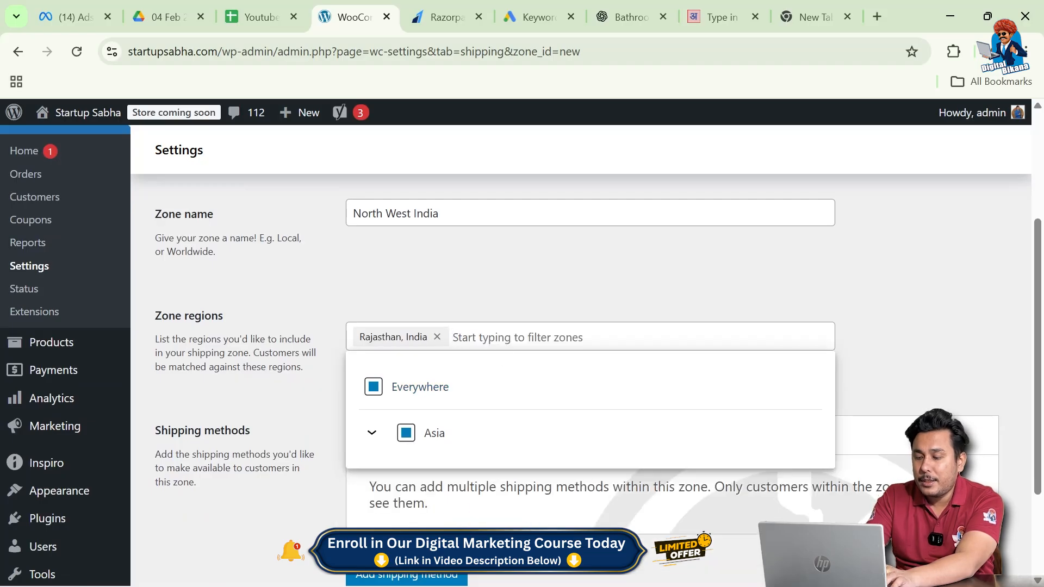
type("Gujarat")
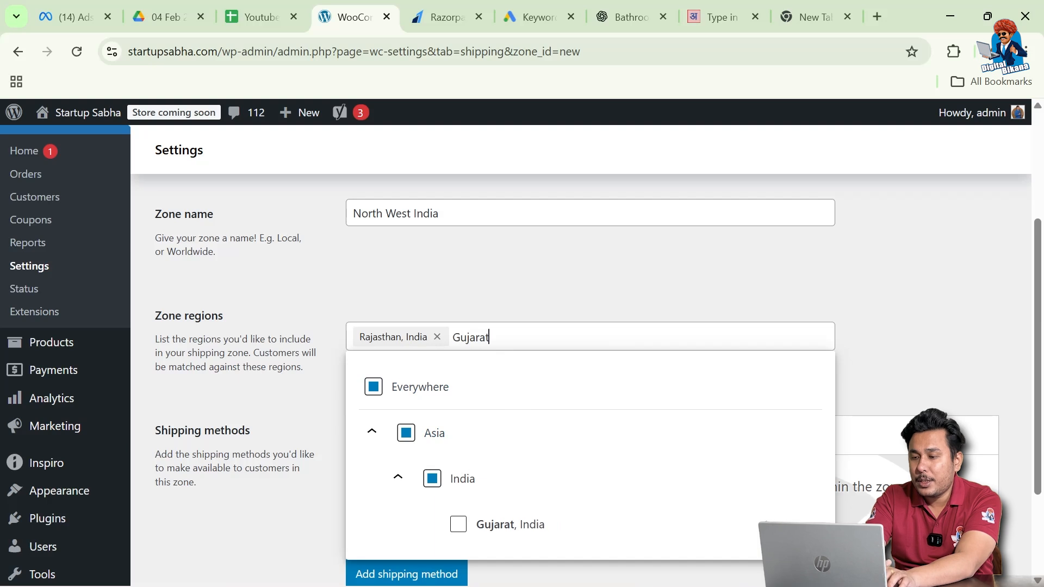
left_click(459, 525)
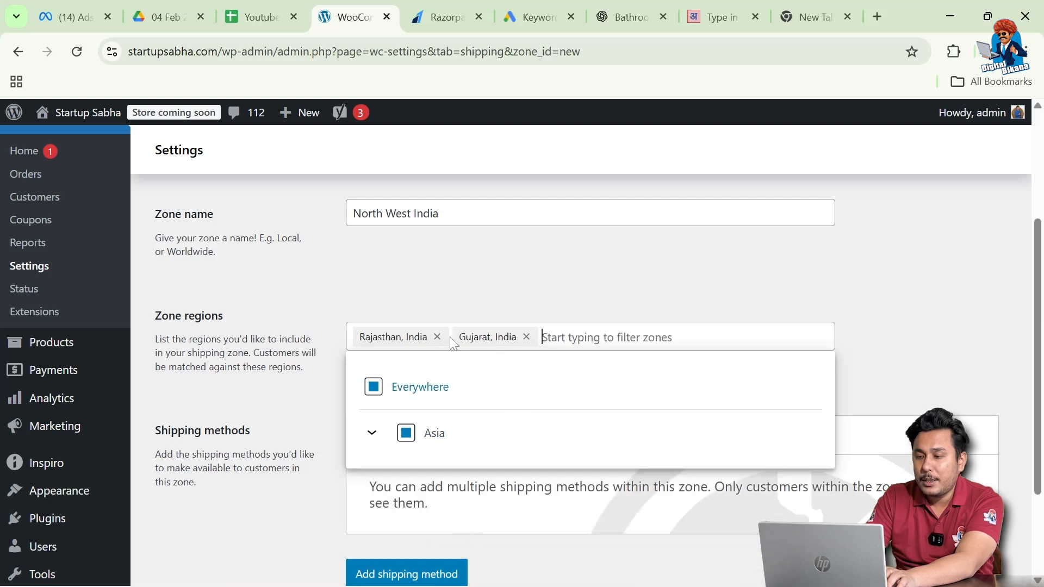
type("Haryana")
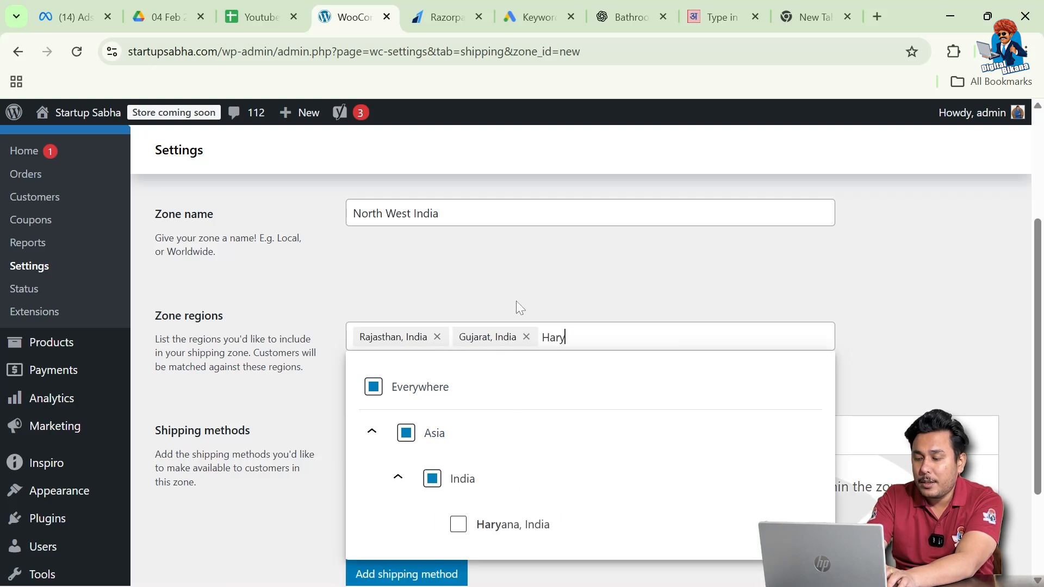
left_click(459, 523)
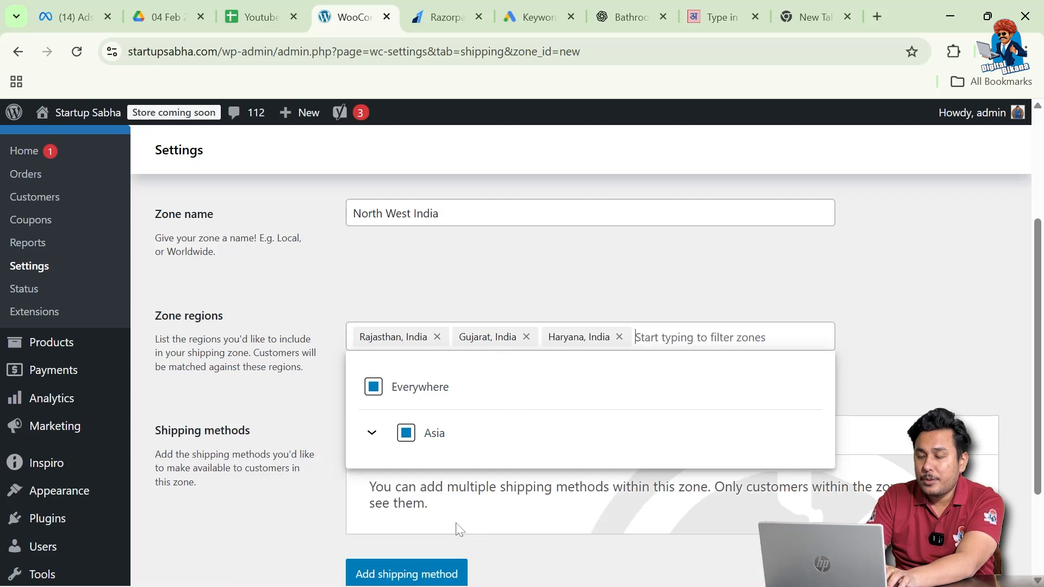
left_click(478, 300)
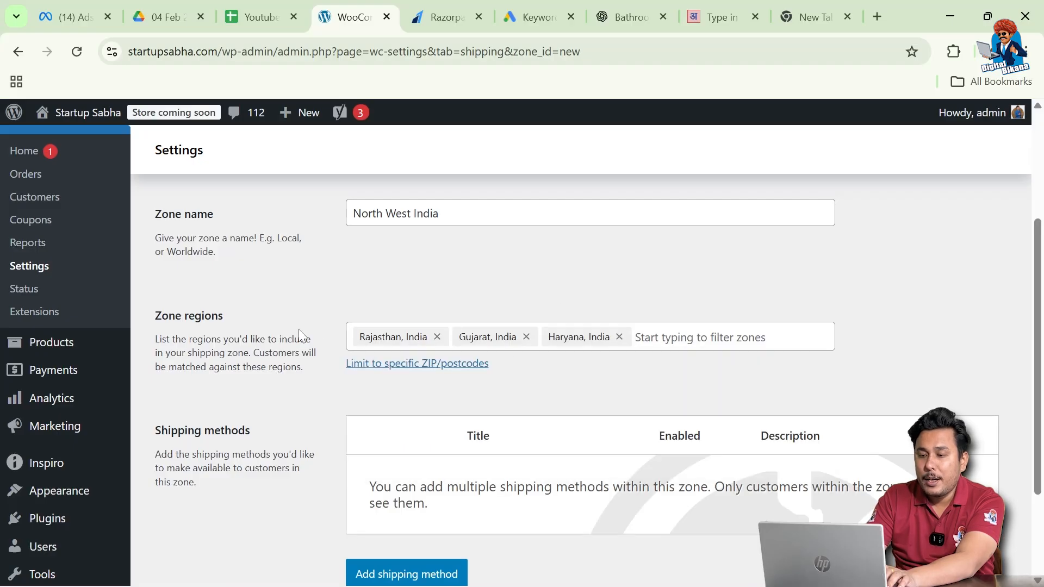
scroll(249, 331, "up", 1)
scroll(288, 398, "down", 3)
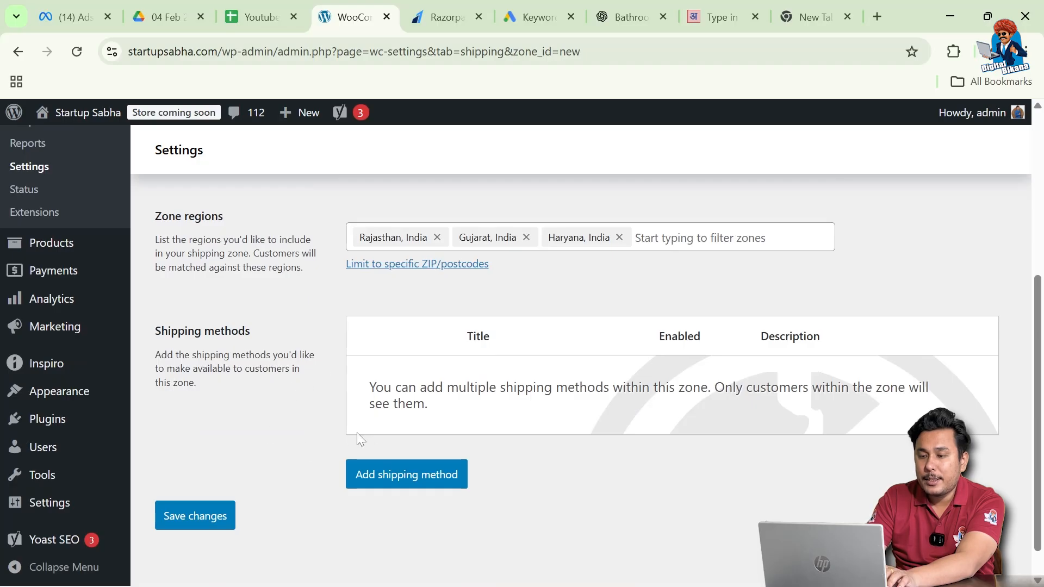
left_click(416, 476)
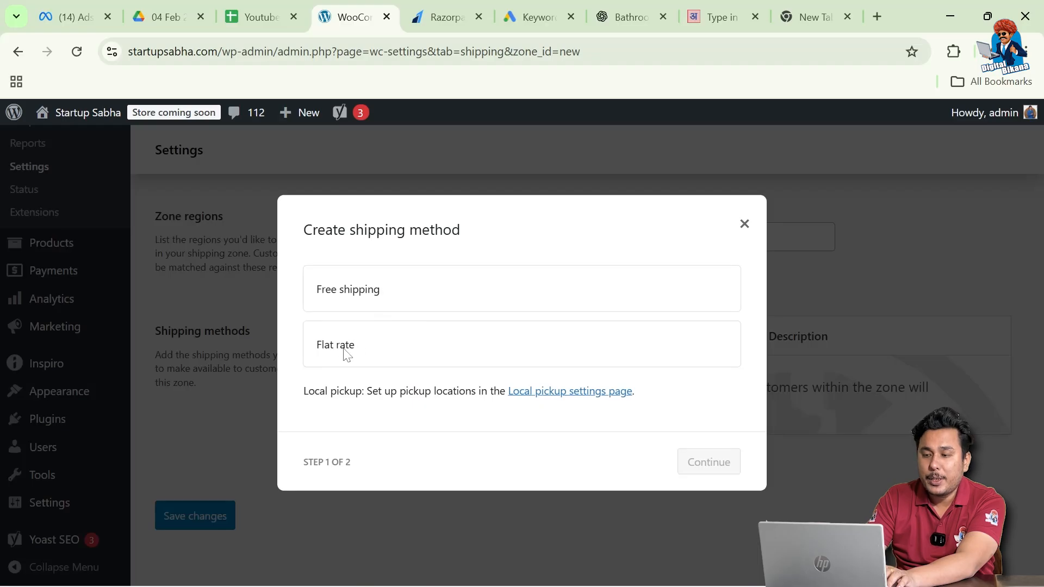
Add a Free shipping method requiring a minimum order amount of ₹1000.
left_click(365, 295)
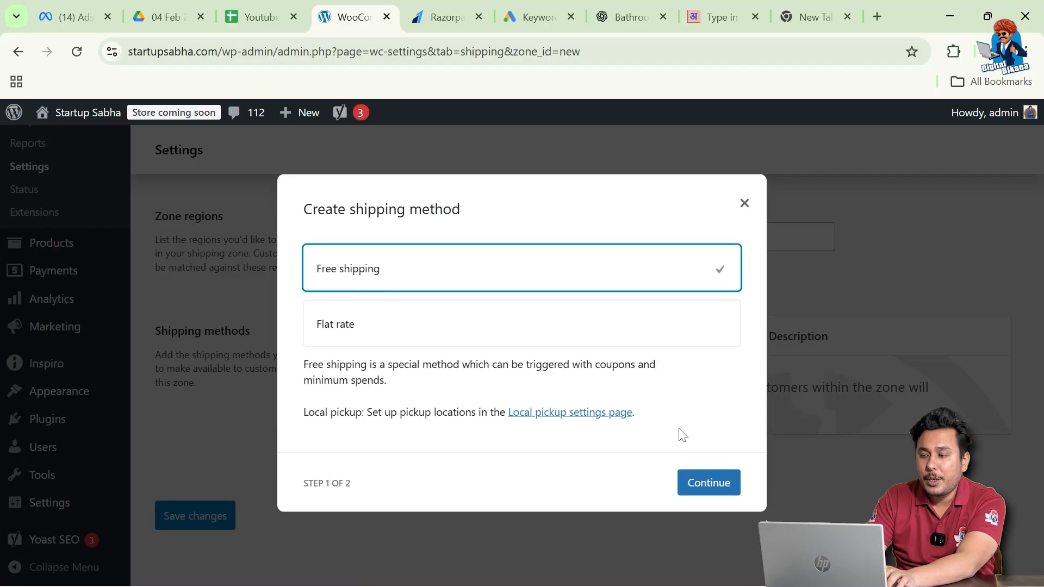
left_click(714, 483)
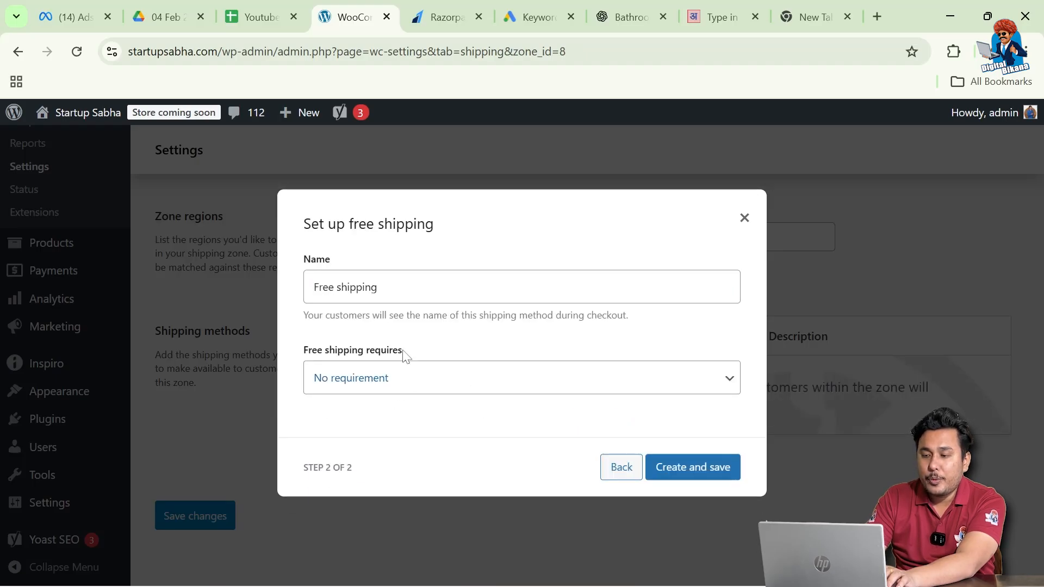
left_click(424, 377)
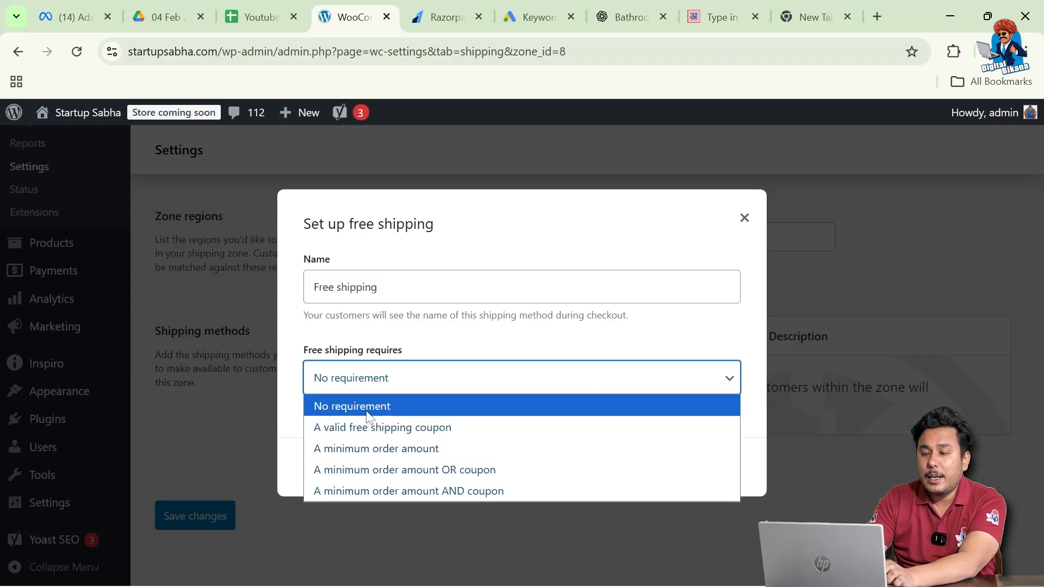
left_click(375, 449)
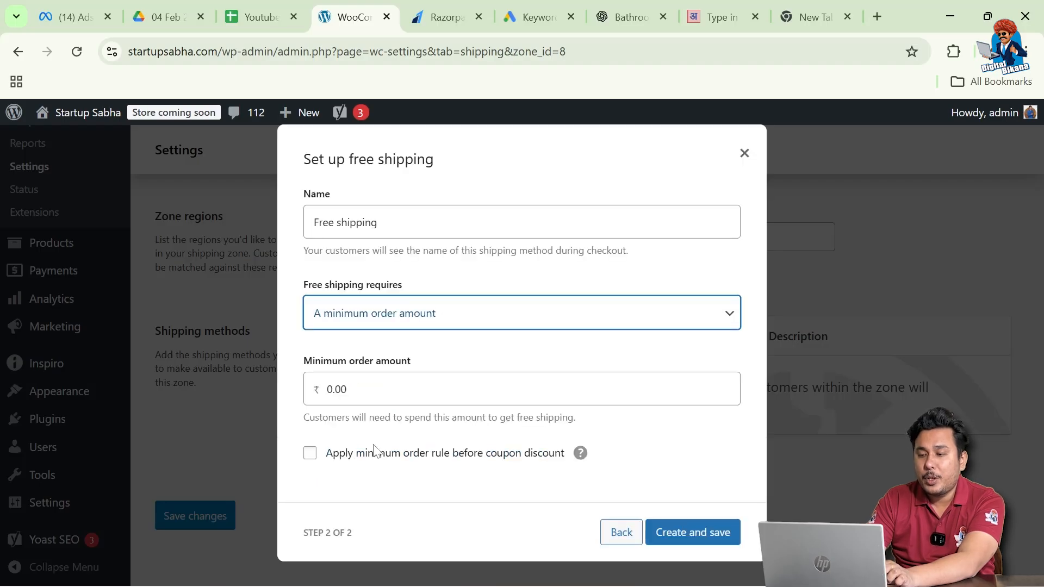
key("Tab")
type("1000")
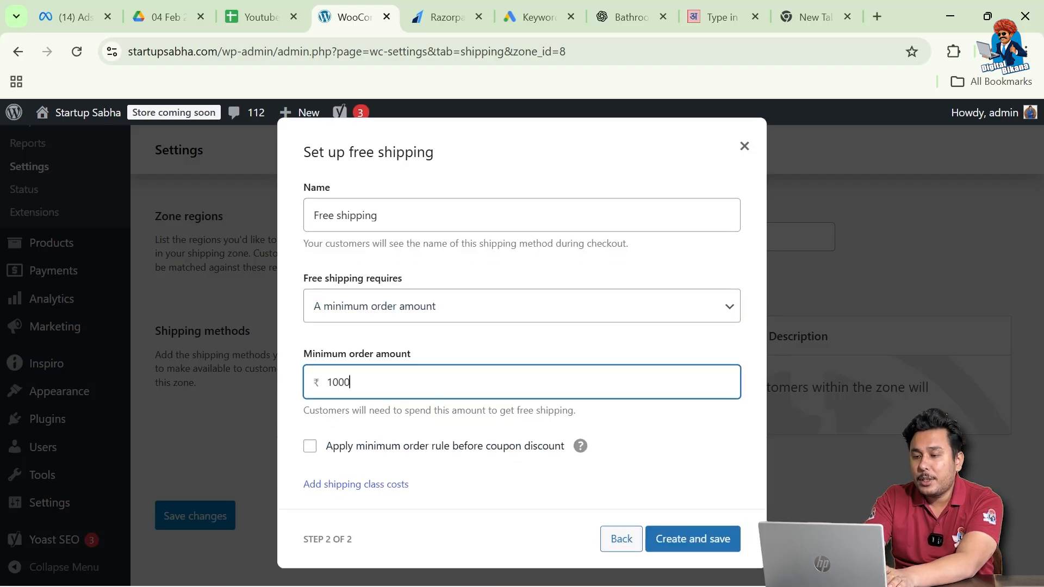
left_click(492, 350)
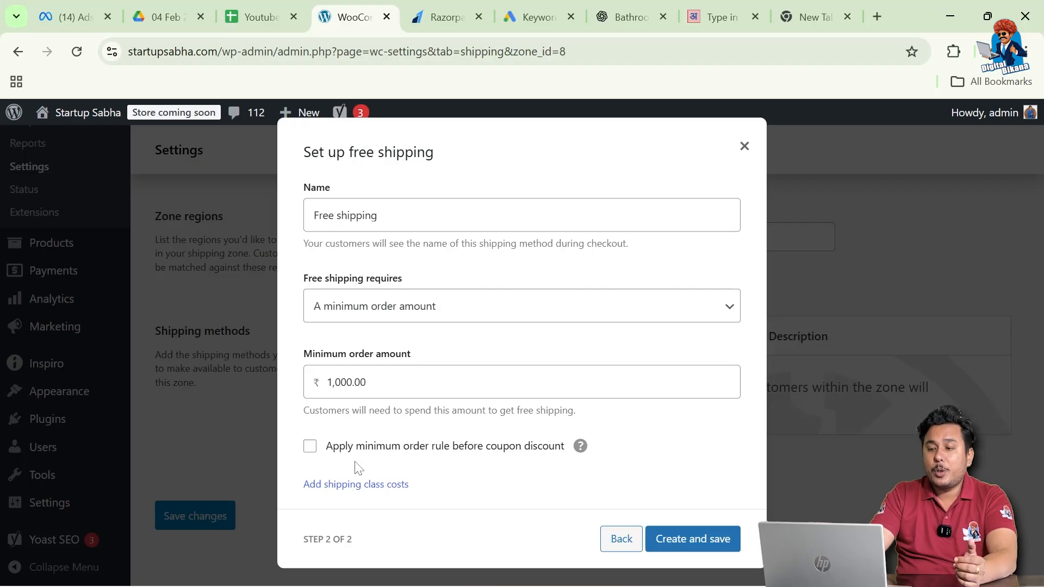
left_click(685, 550)
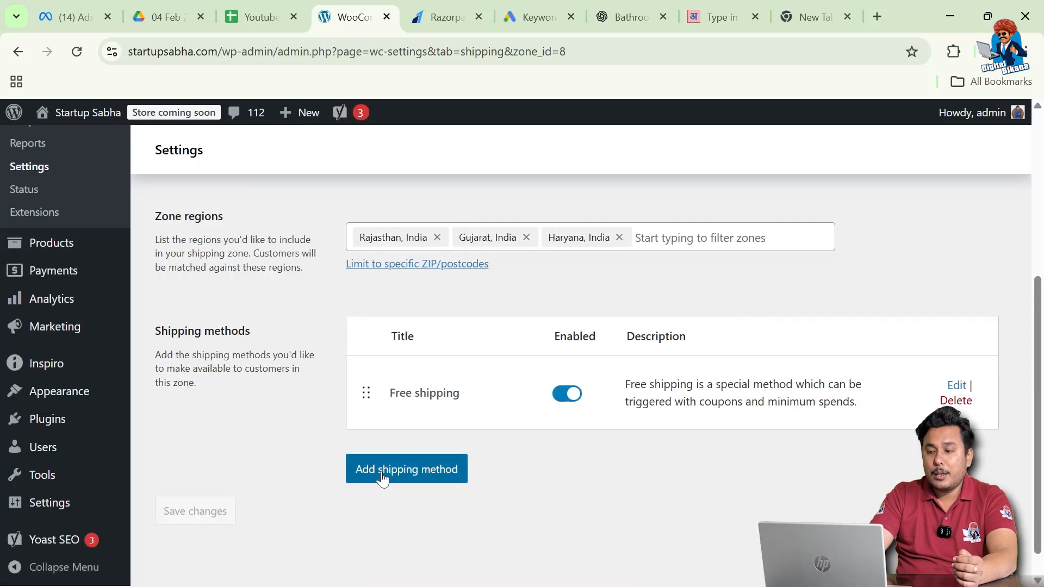
Choose Flat rate as the zone's second shipping method.
left_click(385, 478)
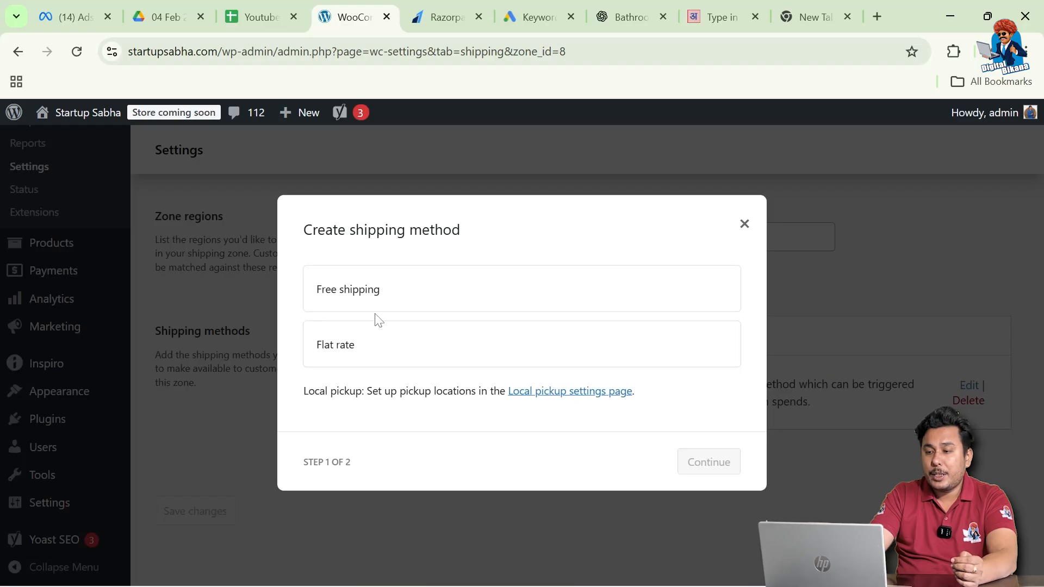
left_click(341, 342)
left_click(709, 476)
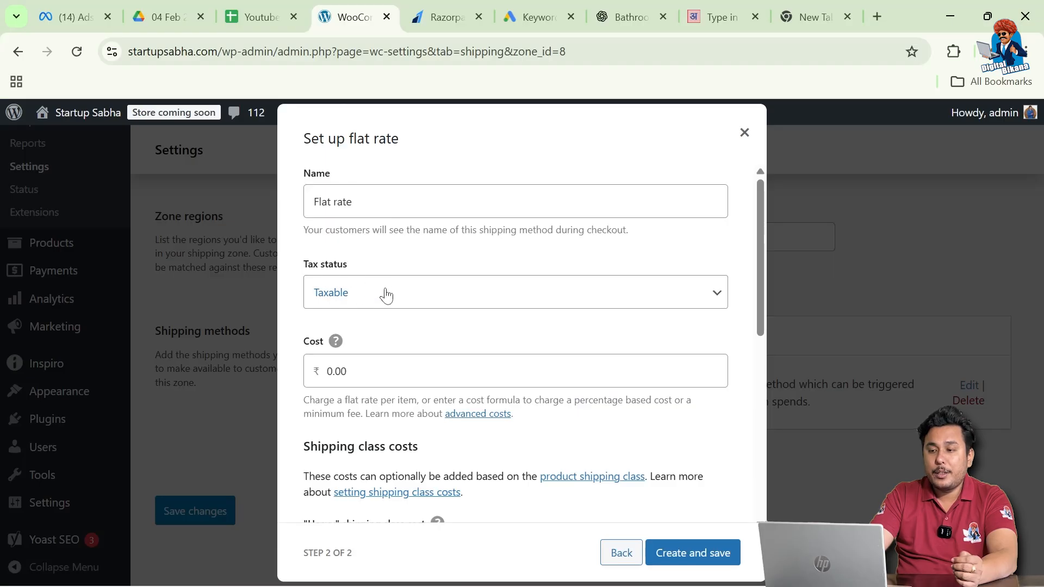
Set the flat rate's tax status to None, keeping its cost at 0.00.
left_click(386, 295)
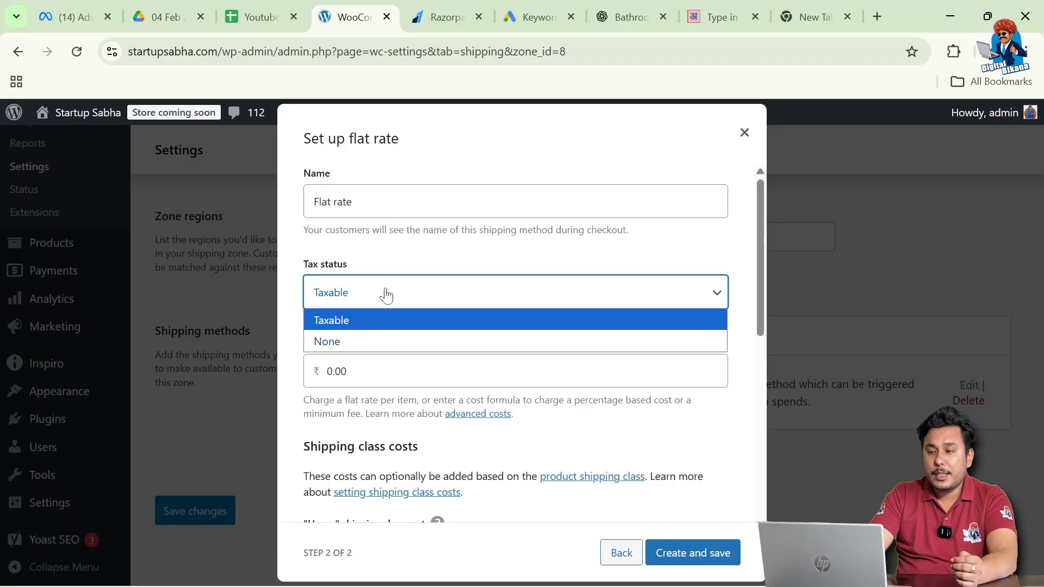
left_click(339, 342)
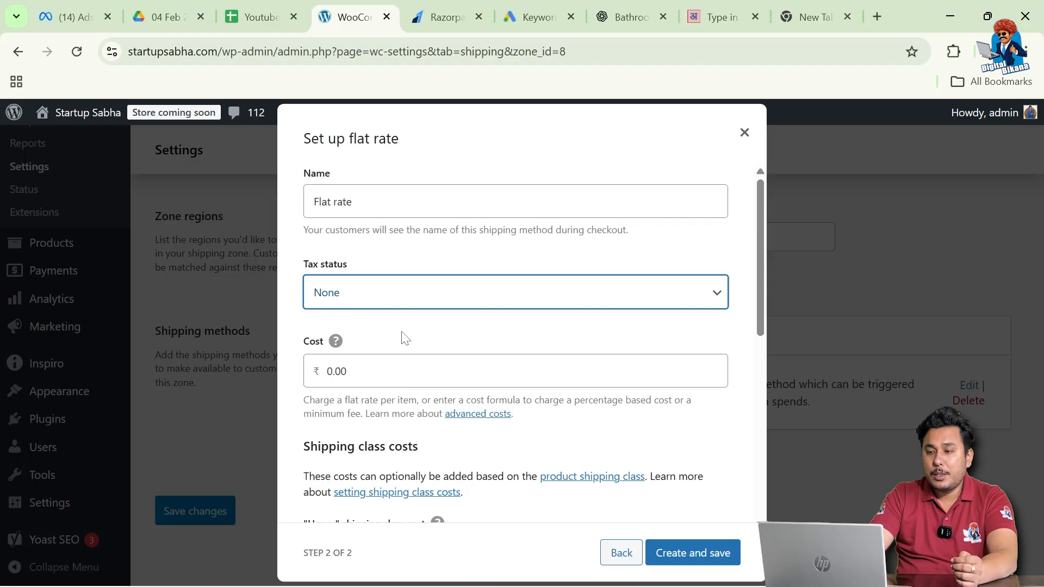
scroll(401, 338, "down", 1)
scroll(515, 342, "down", 3)
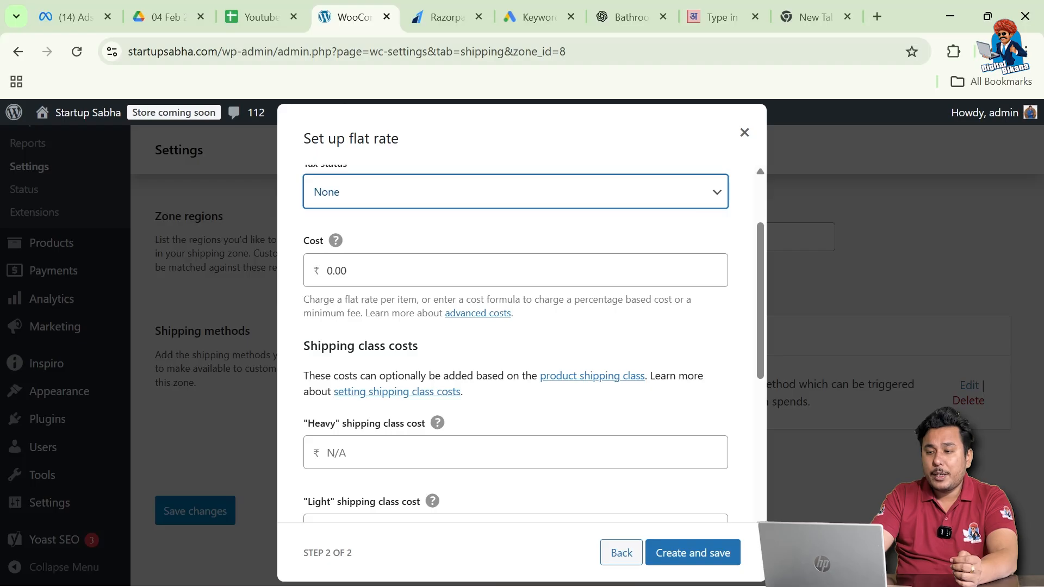
key("Tab")
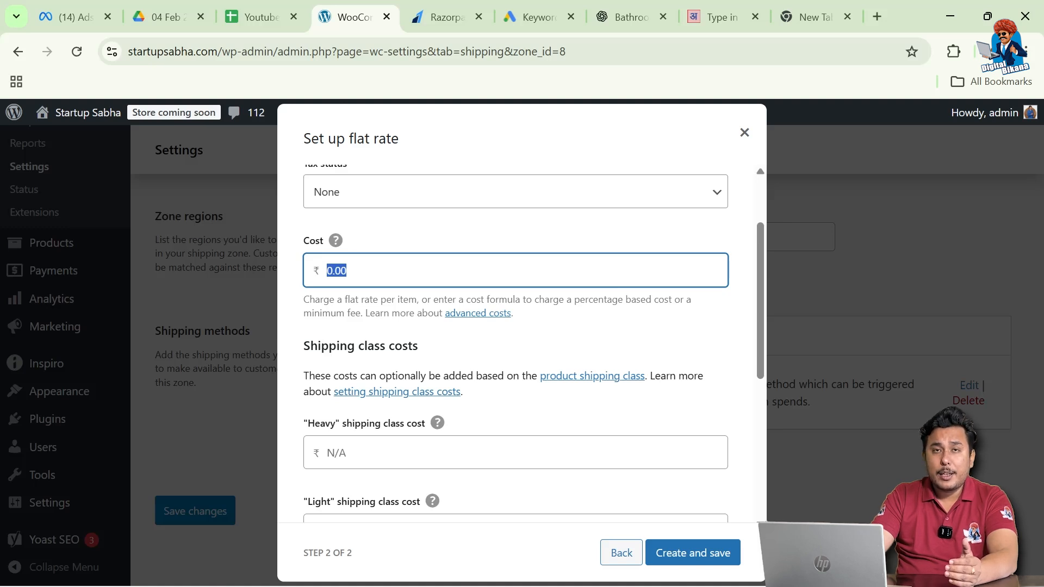
scroll(516, 318, "down", 1)
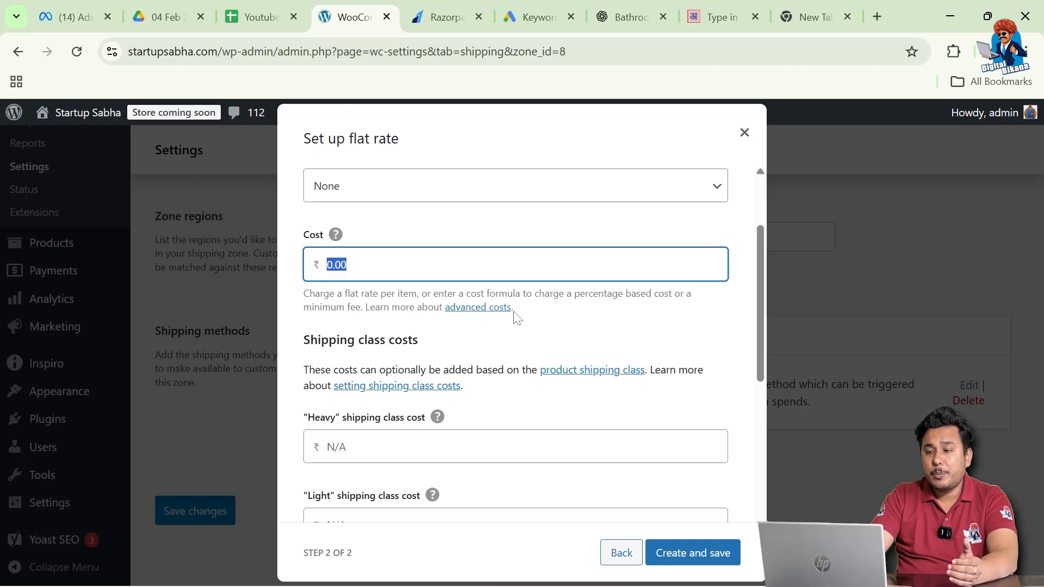
left_click(631, 329)
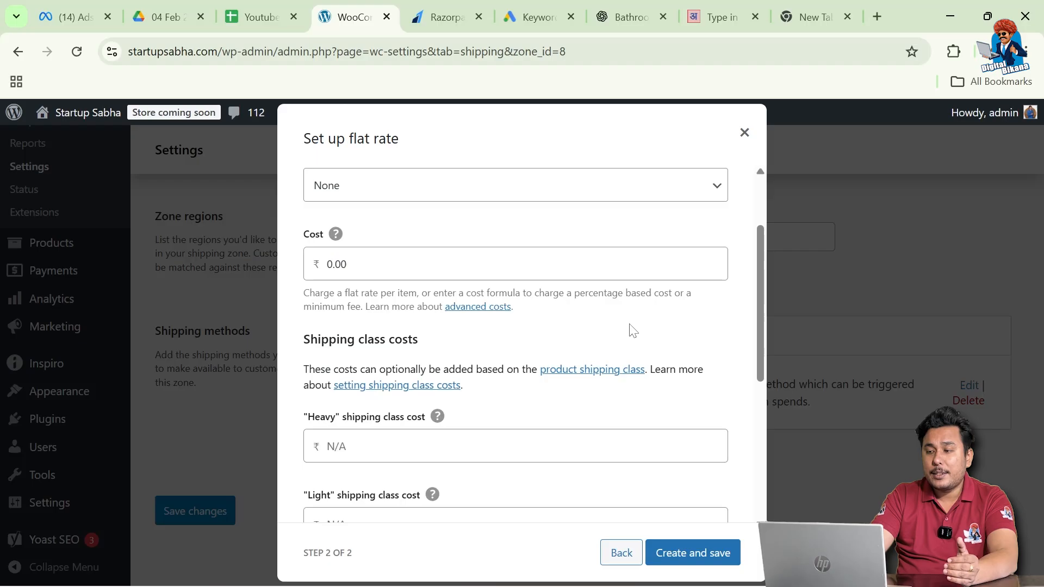
scroll(631, 328, "down", 2)
scroll(631, 328, "down", 1)
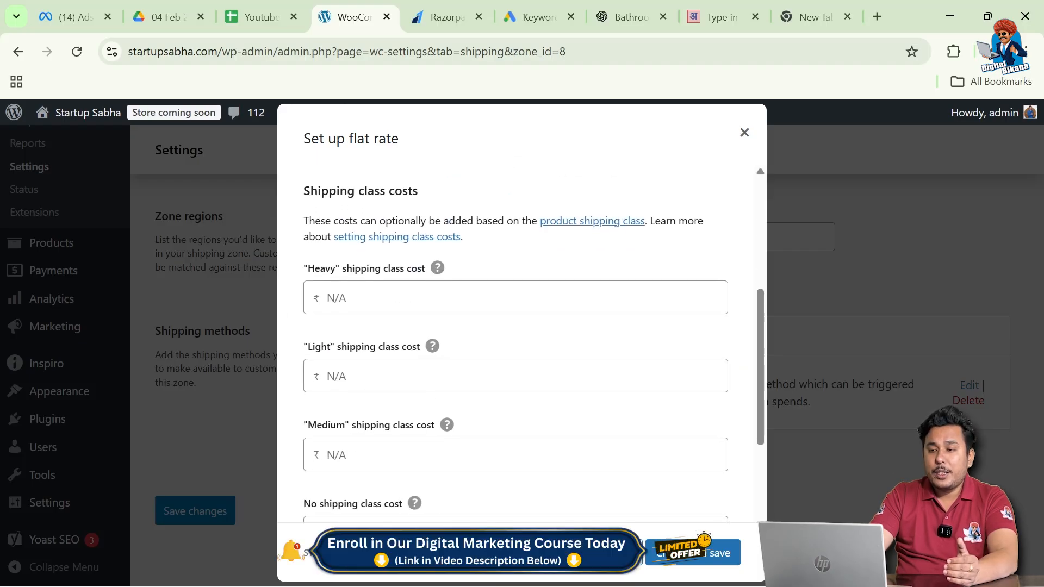
Enter shipping class costs of 250 for Heavy, 150 for Medium and 100 for Light.
left_click(516, 298)
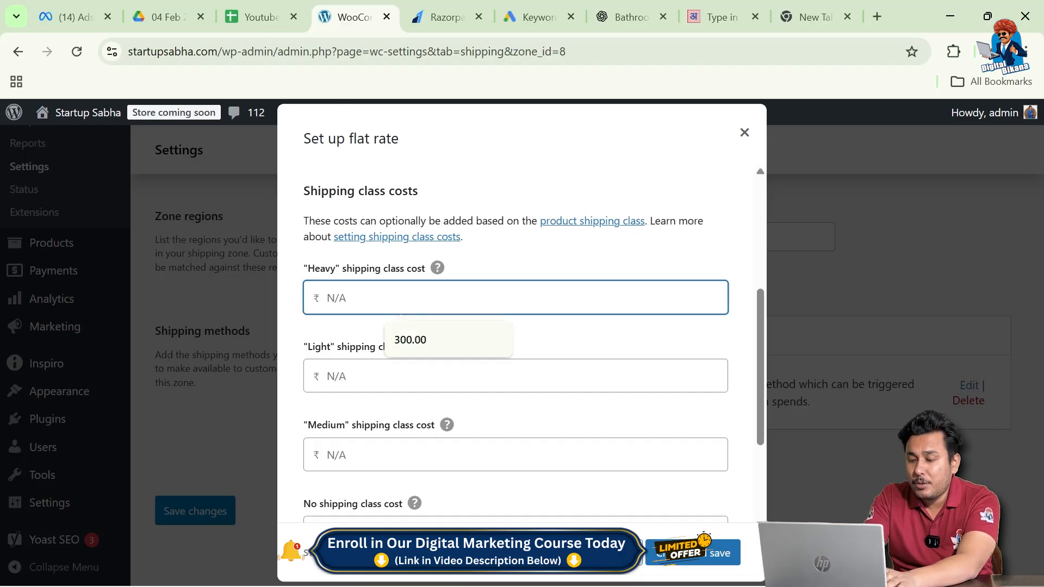
type("250")
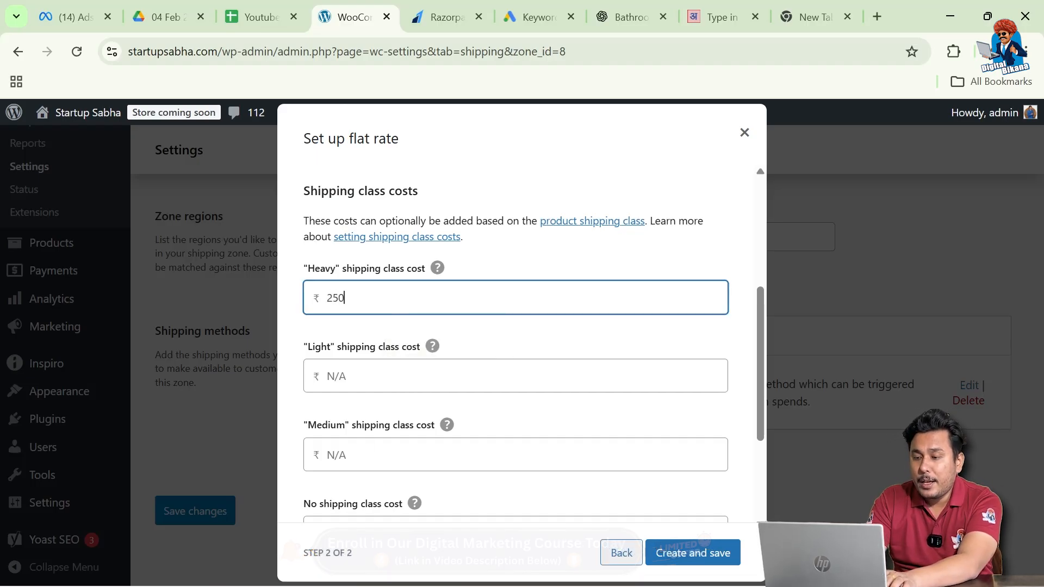
scroll(367, 453, "down", 1)
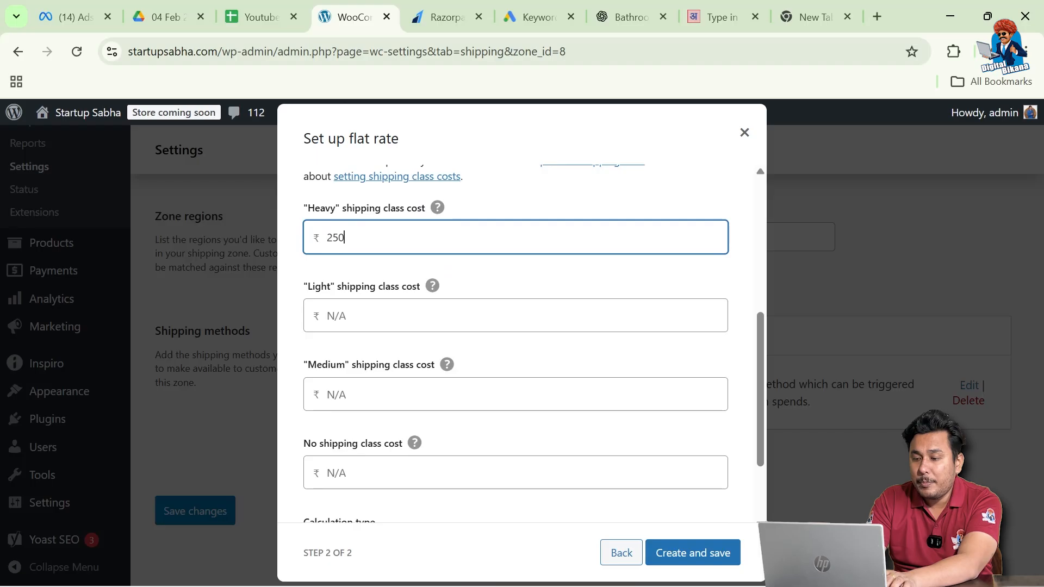
left_click(352, 395)
type("150")
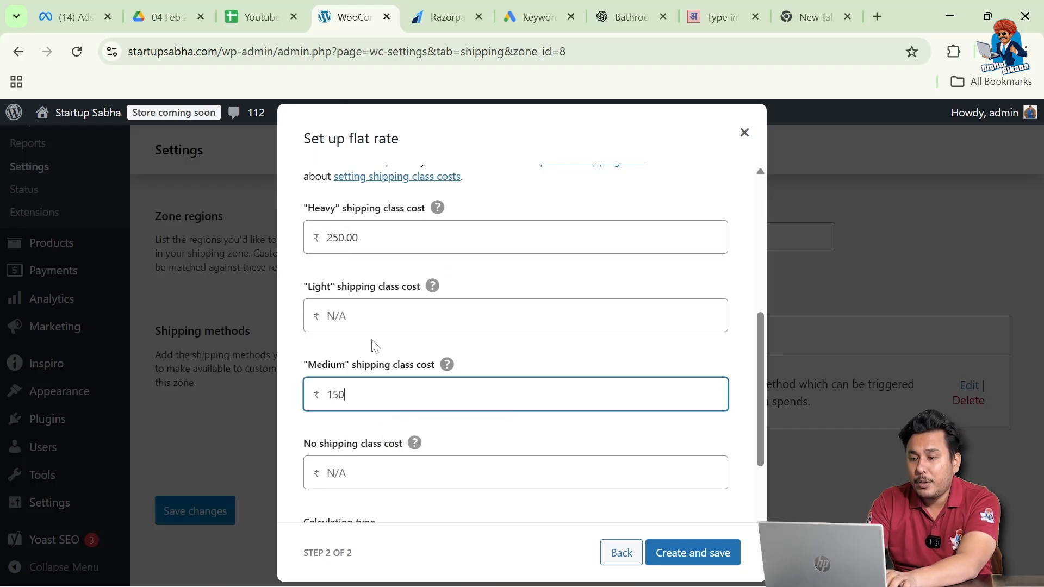
scroll(375, 344, "down", 1)
left_click(365, 258)
type("100")
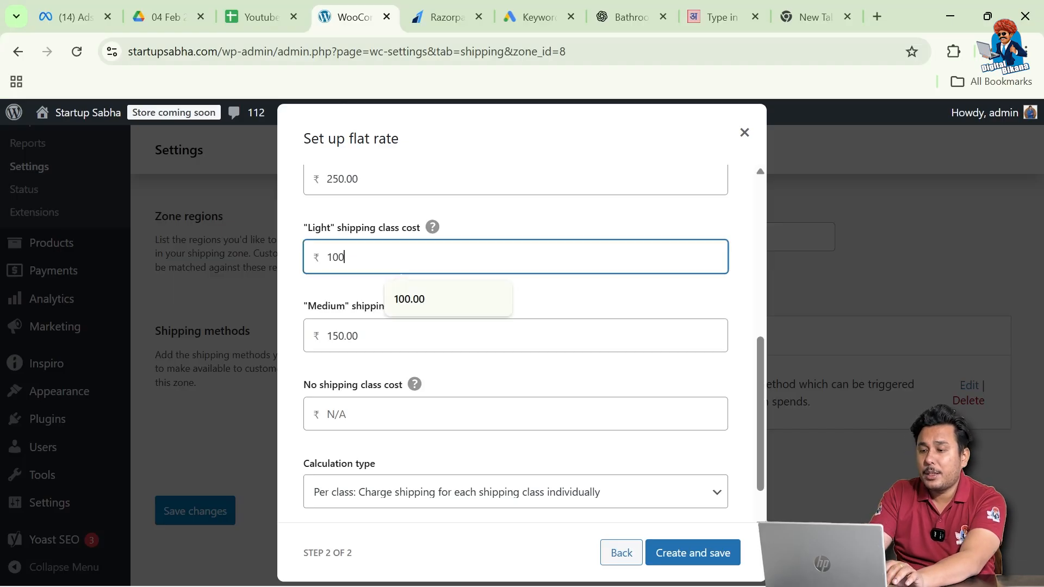
scroll(370, 381, "down", 1)
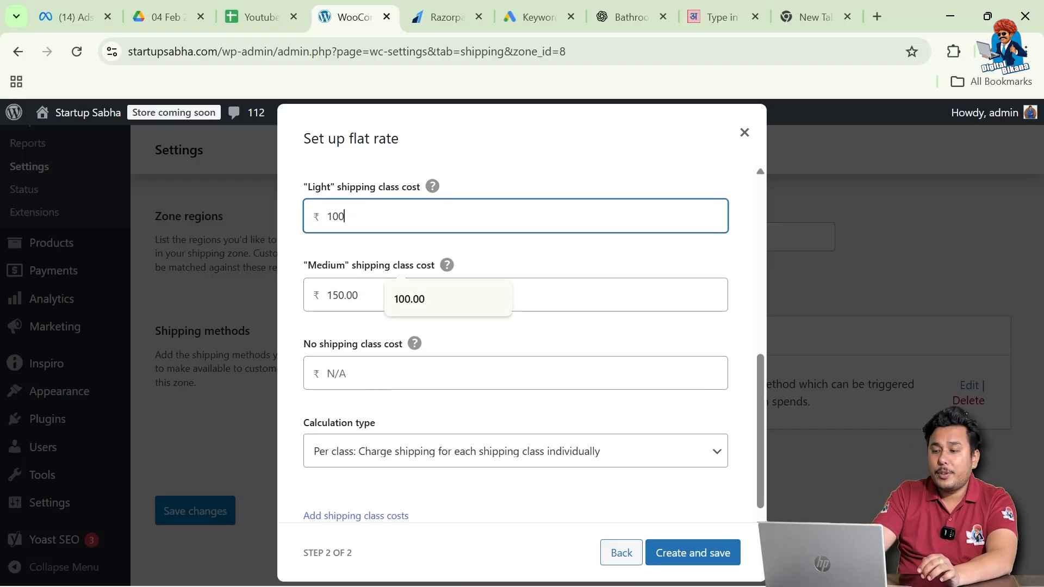
scroll(392, 413, "down", 1)
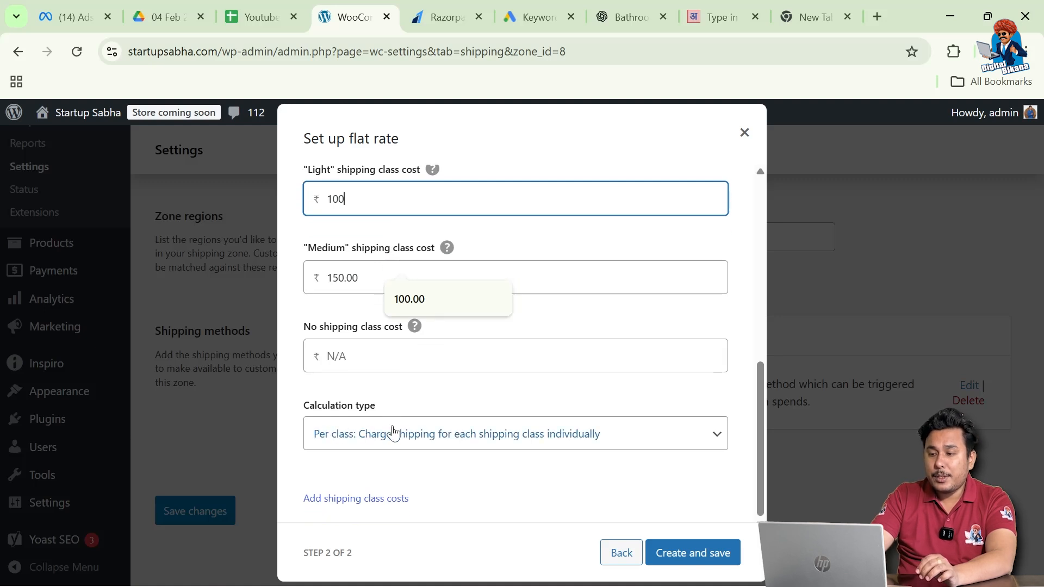
left_click(419, 435)
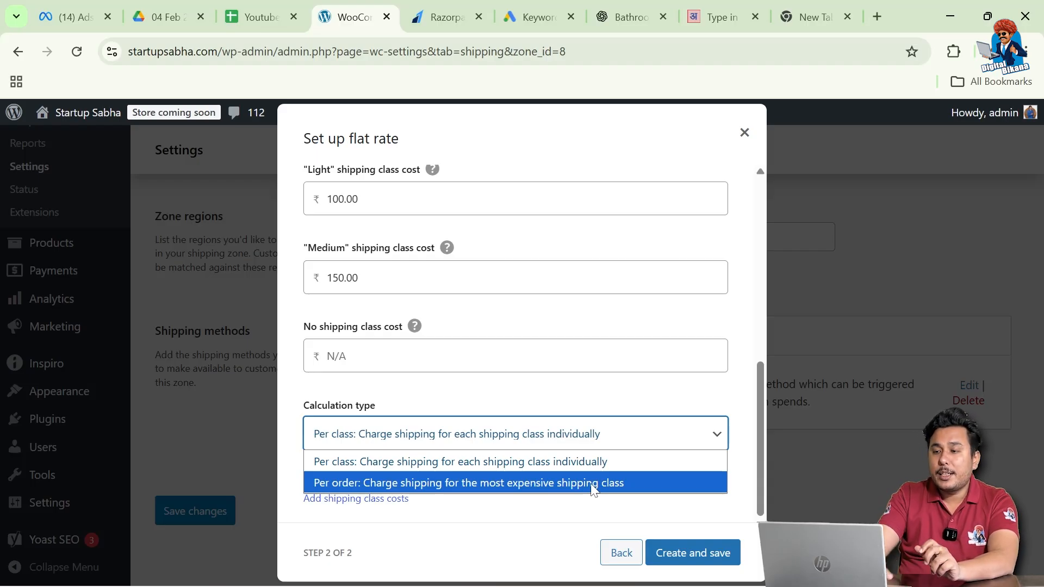
Choose the 'Per order: most expensive shipping class' calculation type.
scroll(544, 424, "up", 2)
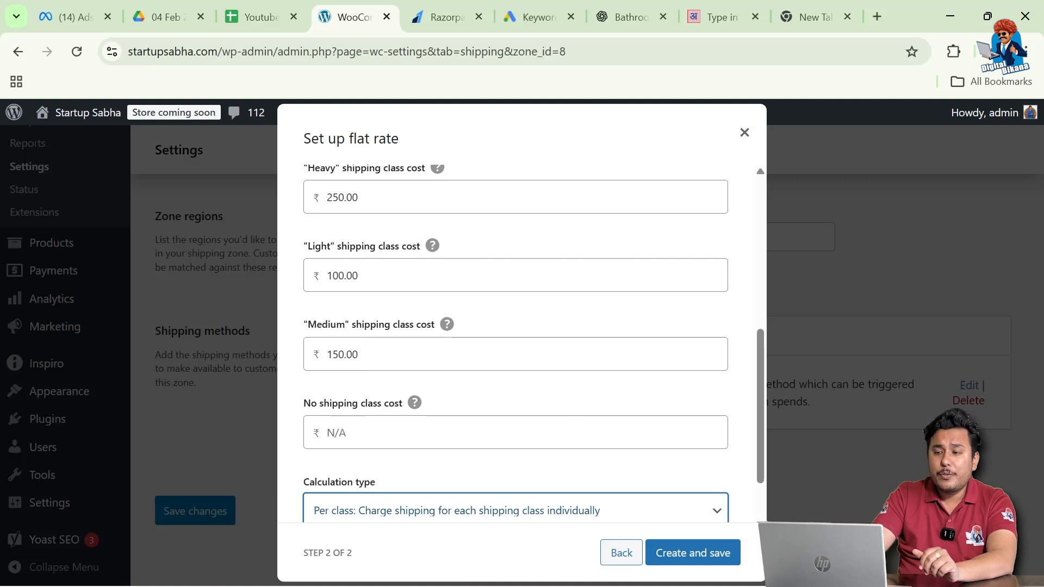
scroll(334, 201, "down", 1)
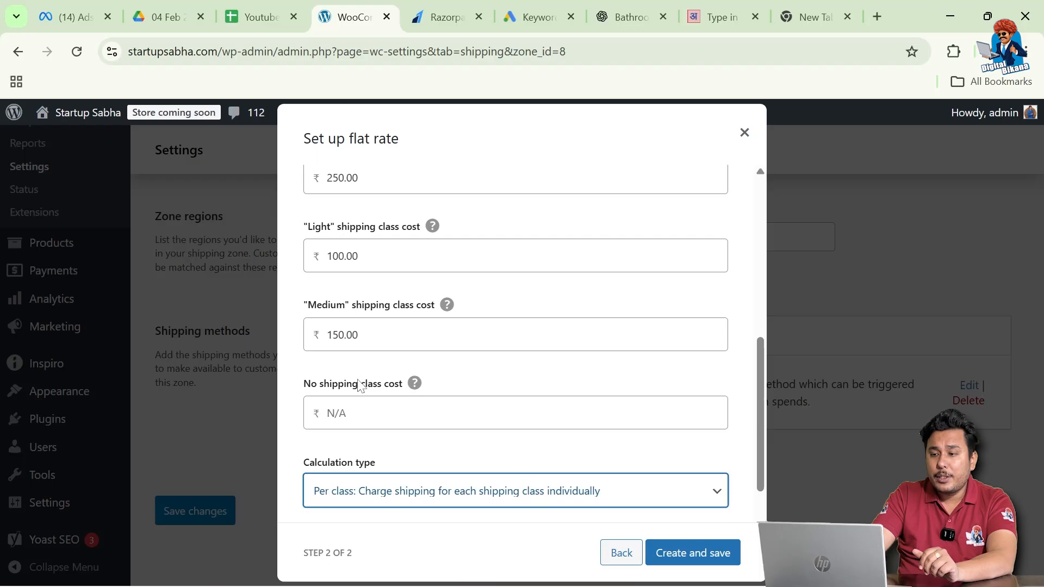
scroll(360, 386, "down", 1)
left_click(498, 434)
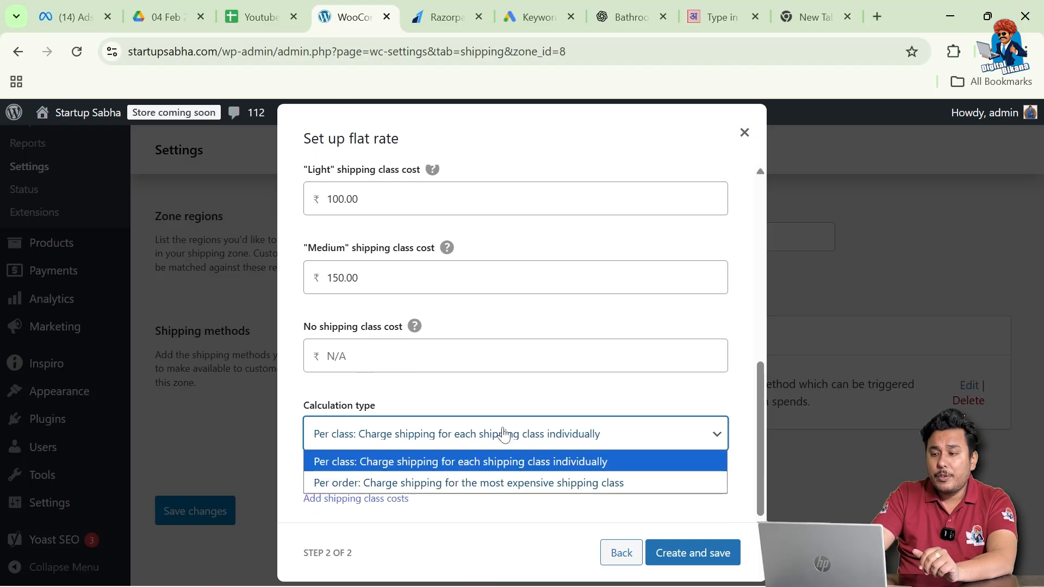
left_click(488, 484)
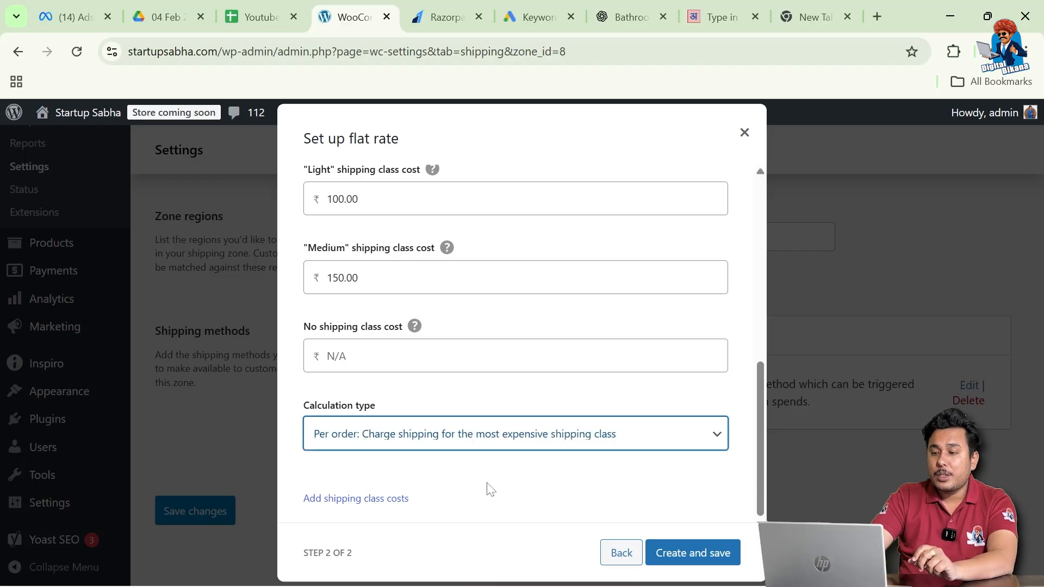
Save the Flat rate method and review it alongside Free shipping in the zone.
left_click(691, 553)
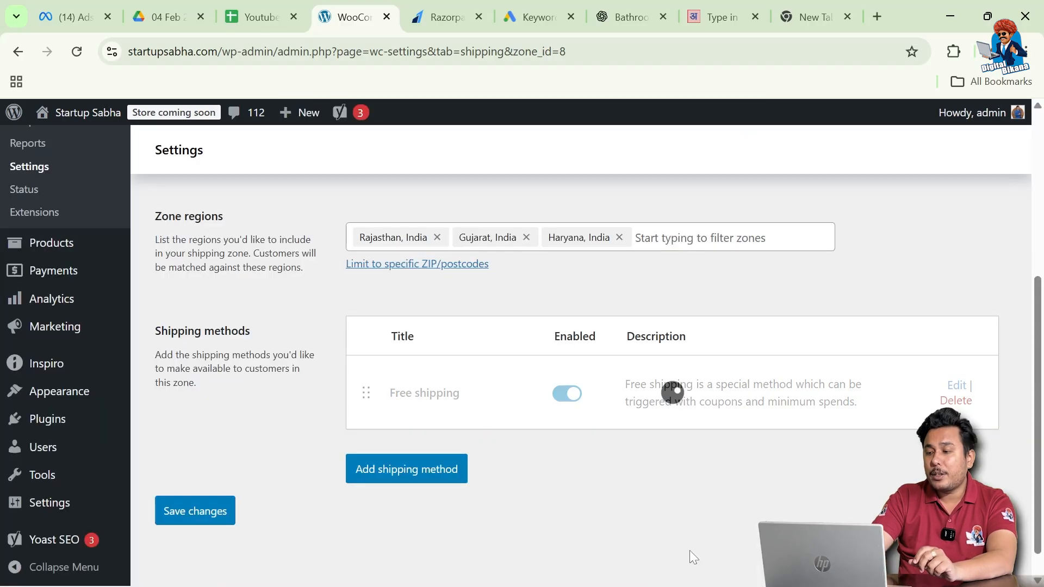
scroll(305, 523, "down", 2)
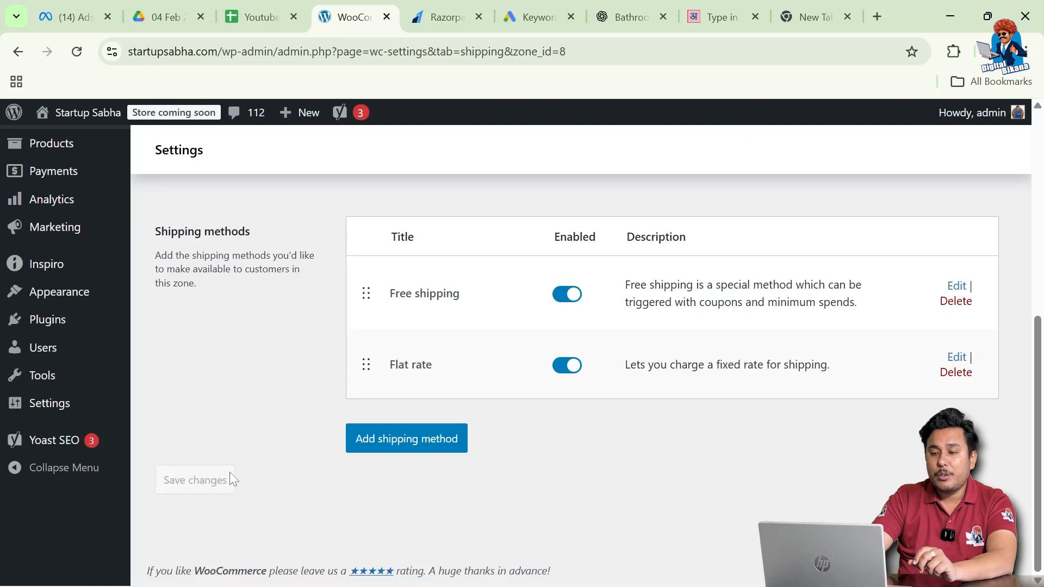
scroll(233, 476, "up", 5)
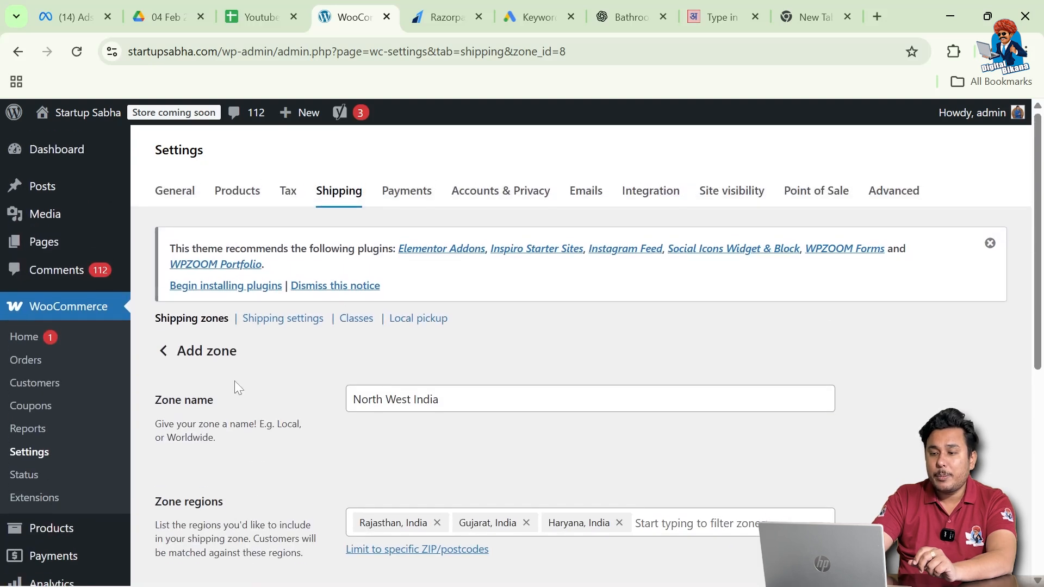